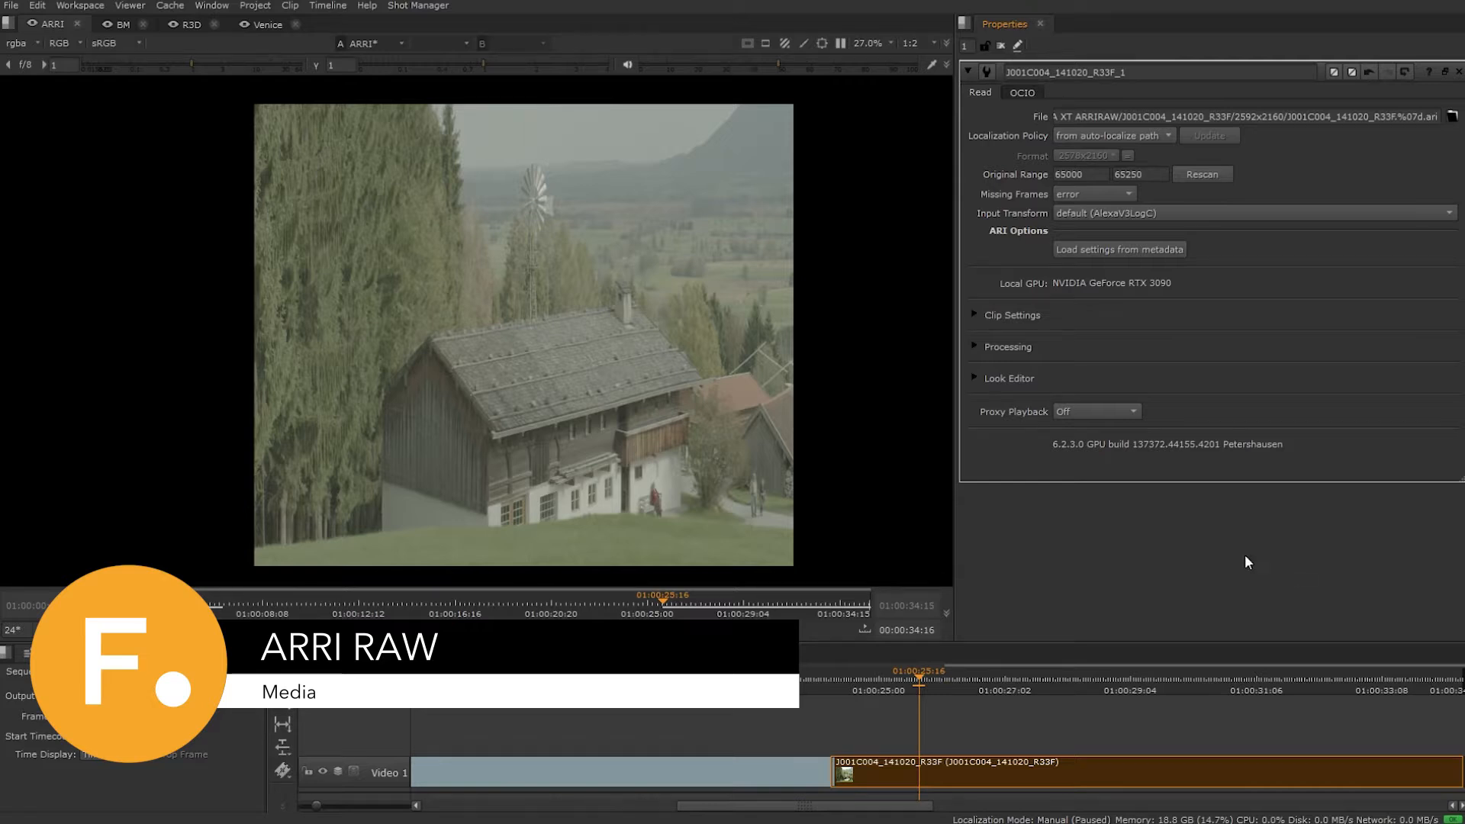
- Inspect the ARRI clip's .ari file extension and the colorspaces offered in its clip settings
double_click(1430, 116)
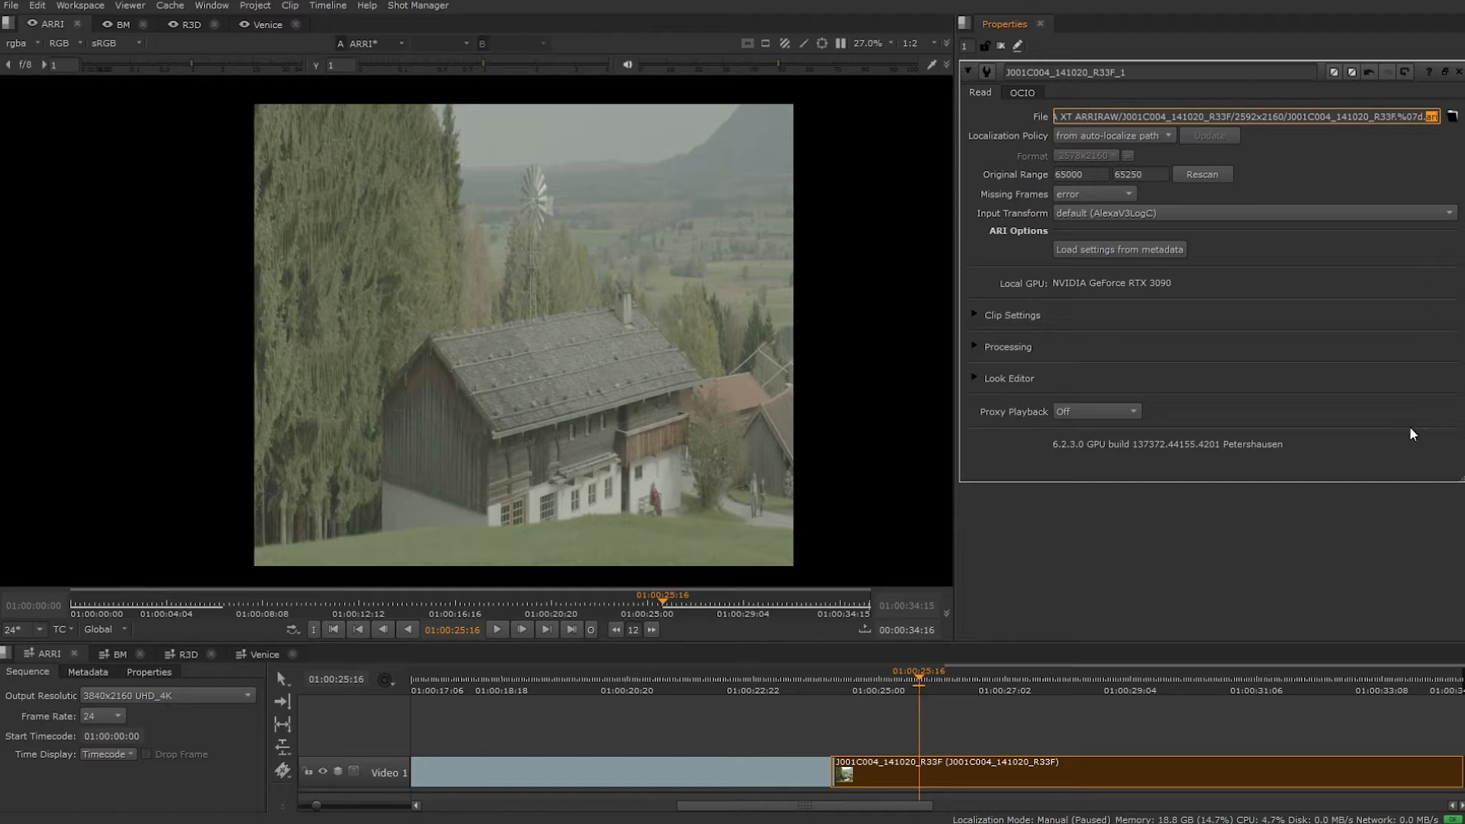
left_click(1358, 568)
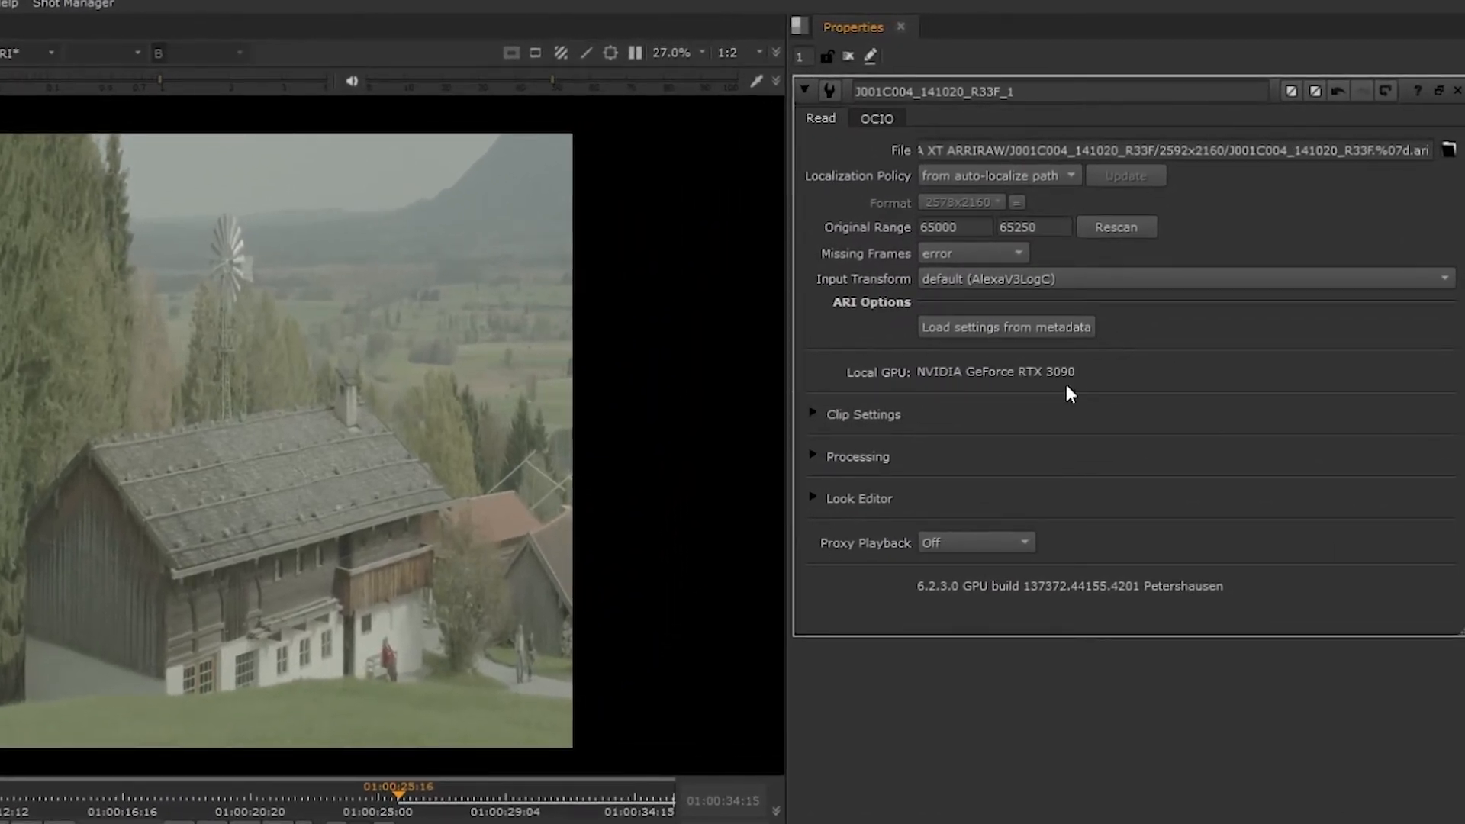
left_click(813, 412)
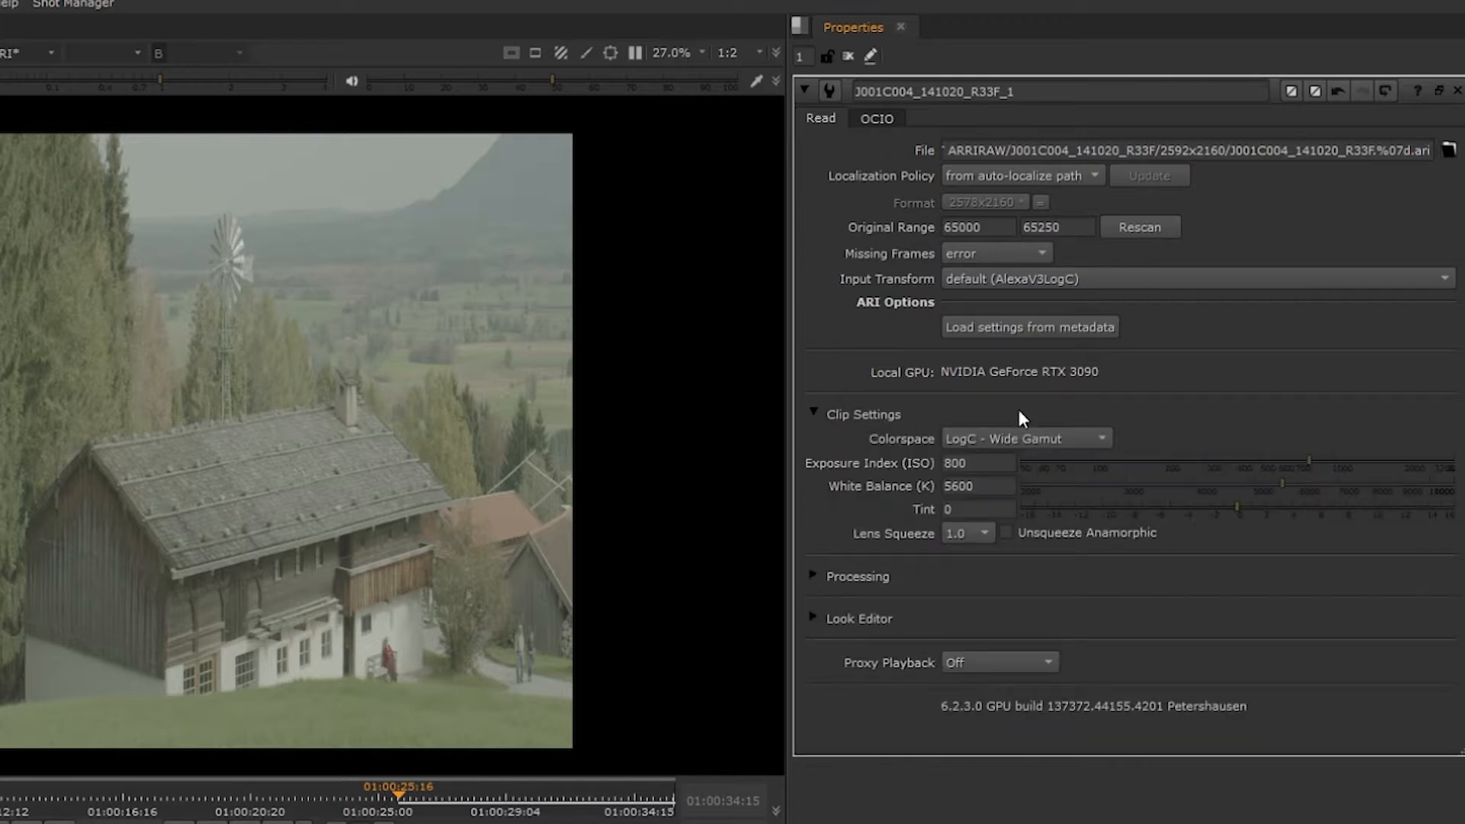
left_click(1085, 440)
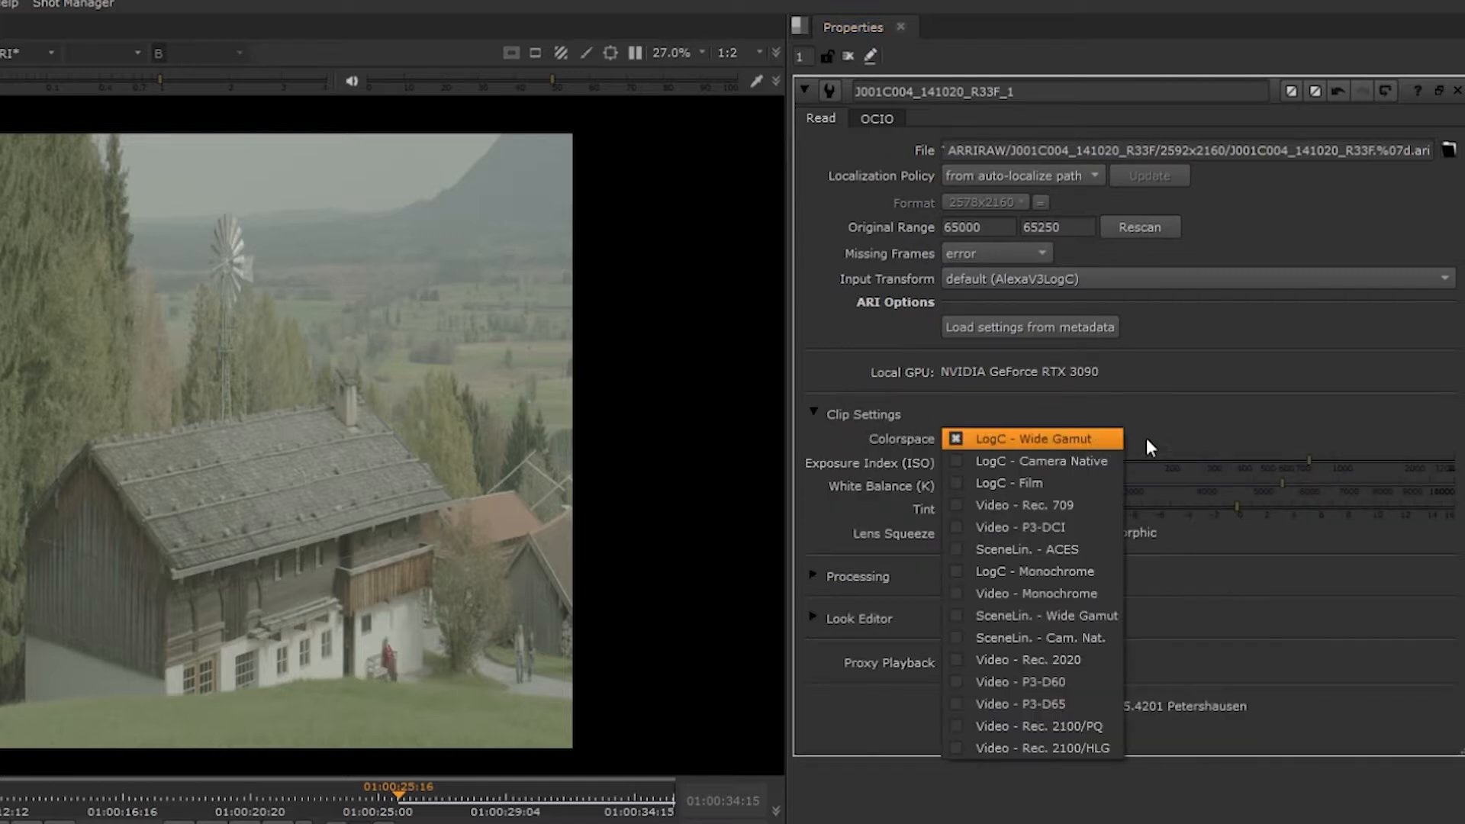
left_click(1214, 437)
- Set the ARRI clip's exposure index to 570 ISO and its white balance to 6750 K
left_click(1273, 463)
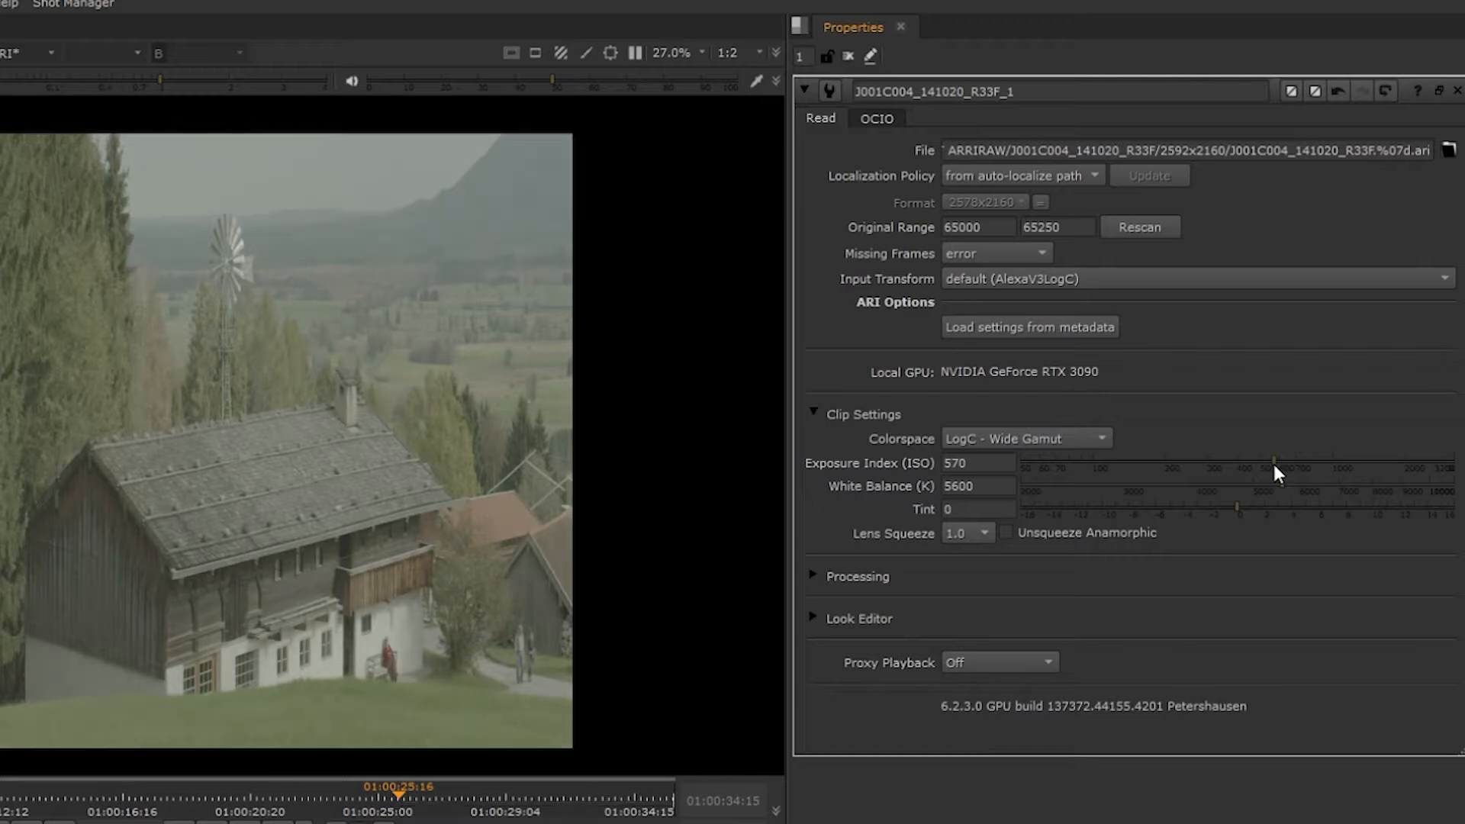
left_click(1285, 482)
left_click(1328, 480)
- Enable anamorphic unsqueeze for the ARRI clip and set its lens squeeze to 2.0
left_click(1005, 532)
left_click(981, 530)
left_click(979, 636)
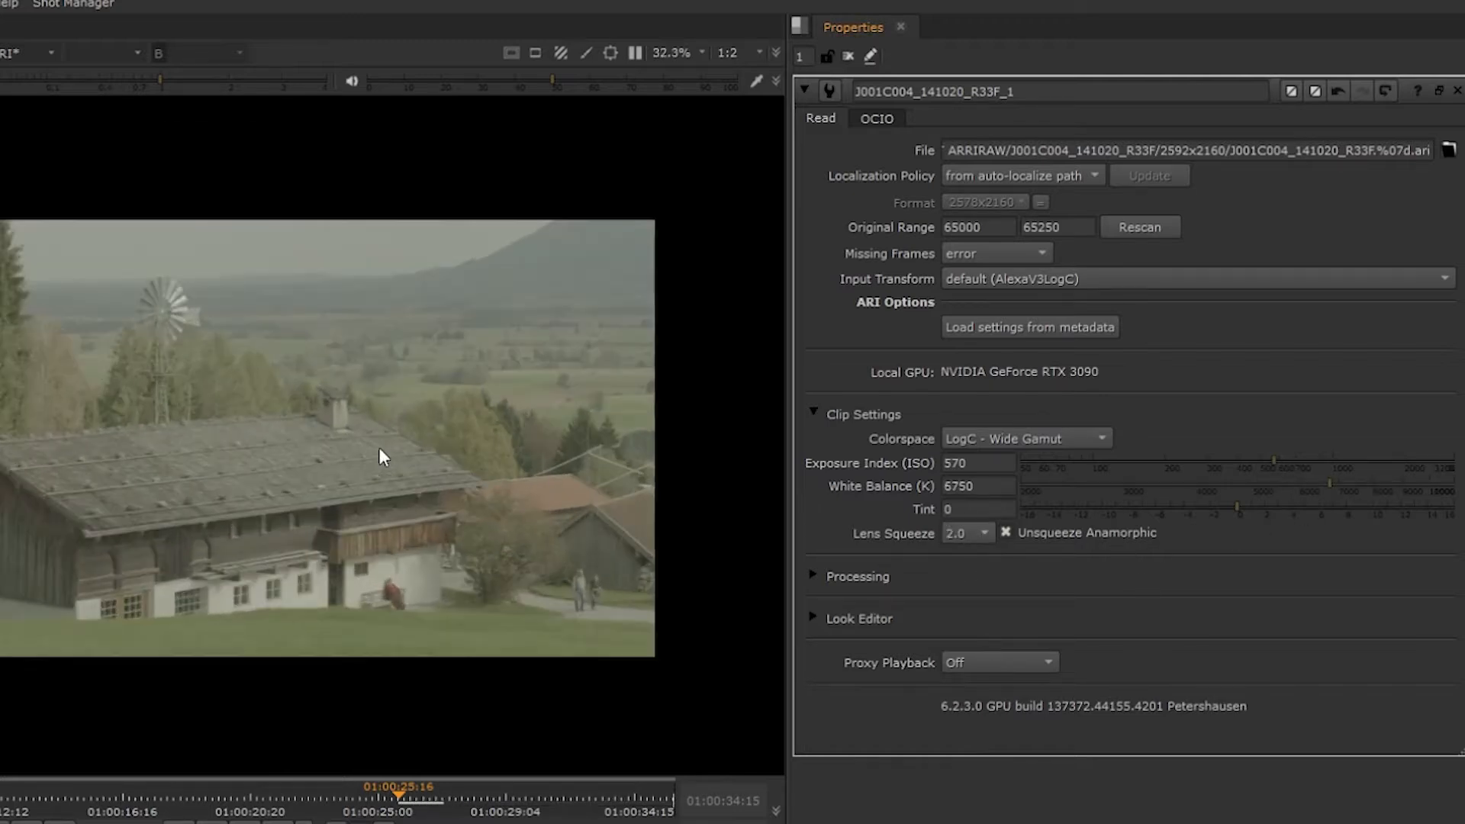
- Examine the ARRI clip's processing settings, including the available debayer modes
left_click(816, 575)
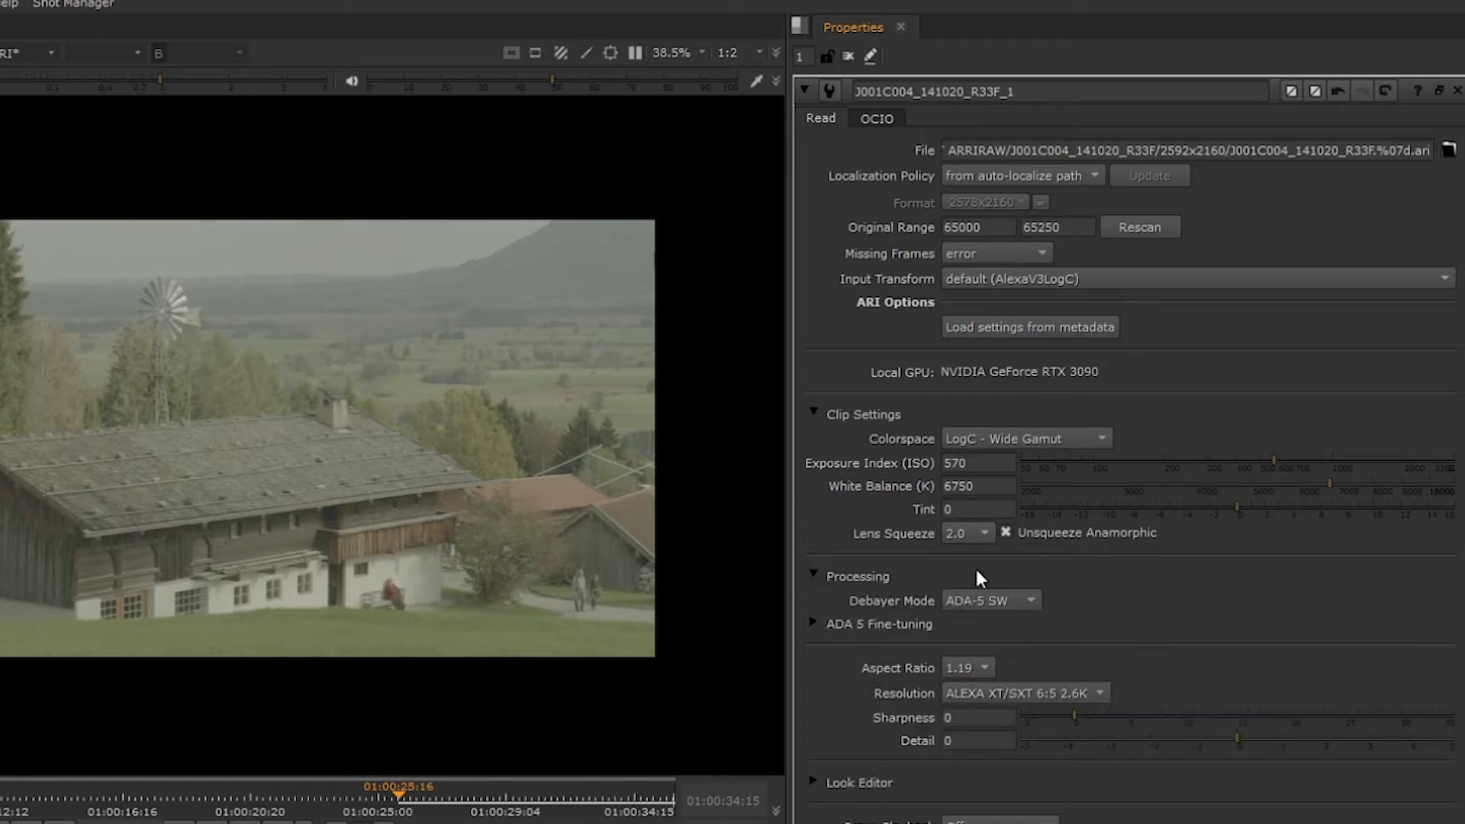
left_click(1024, 599)
left_click(1152, 615)
scroll(1146, 622, "down", 2)
scroll(1145, 622, "down", 1)
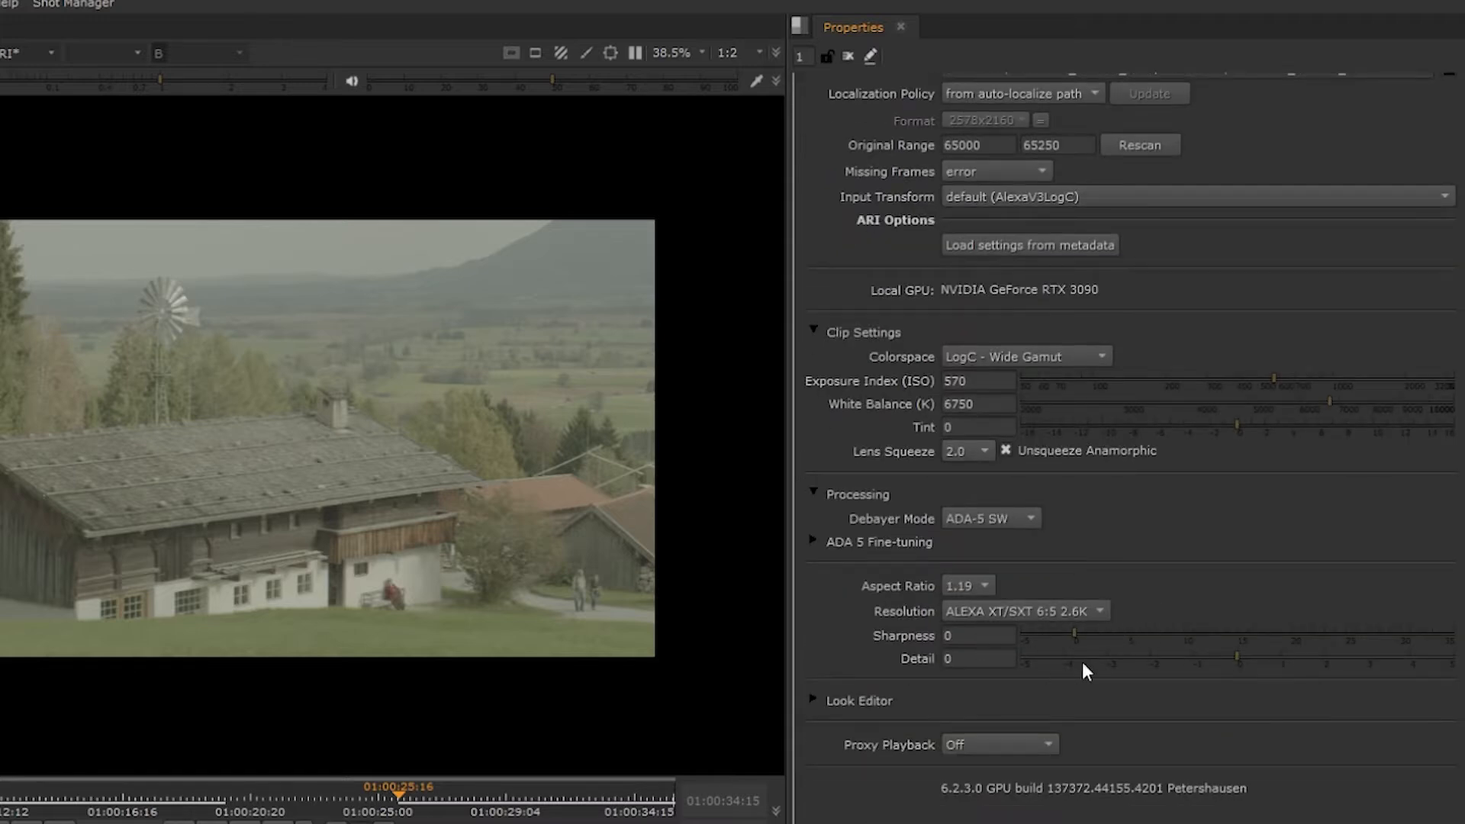
- Change the ARRI clip's colorspace to Video - Rec. 2020 and enable its look editor
left_click(814, 700)
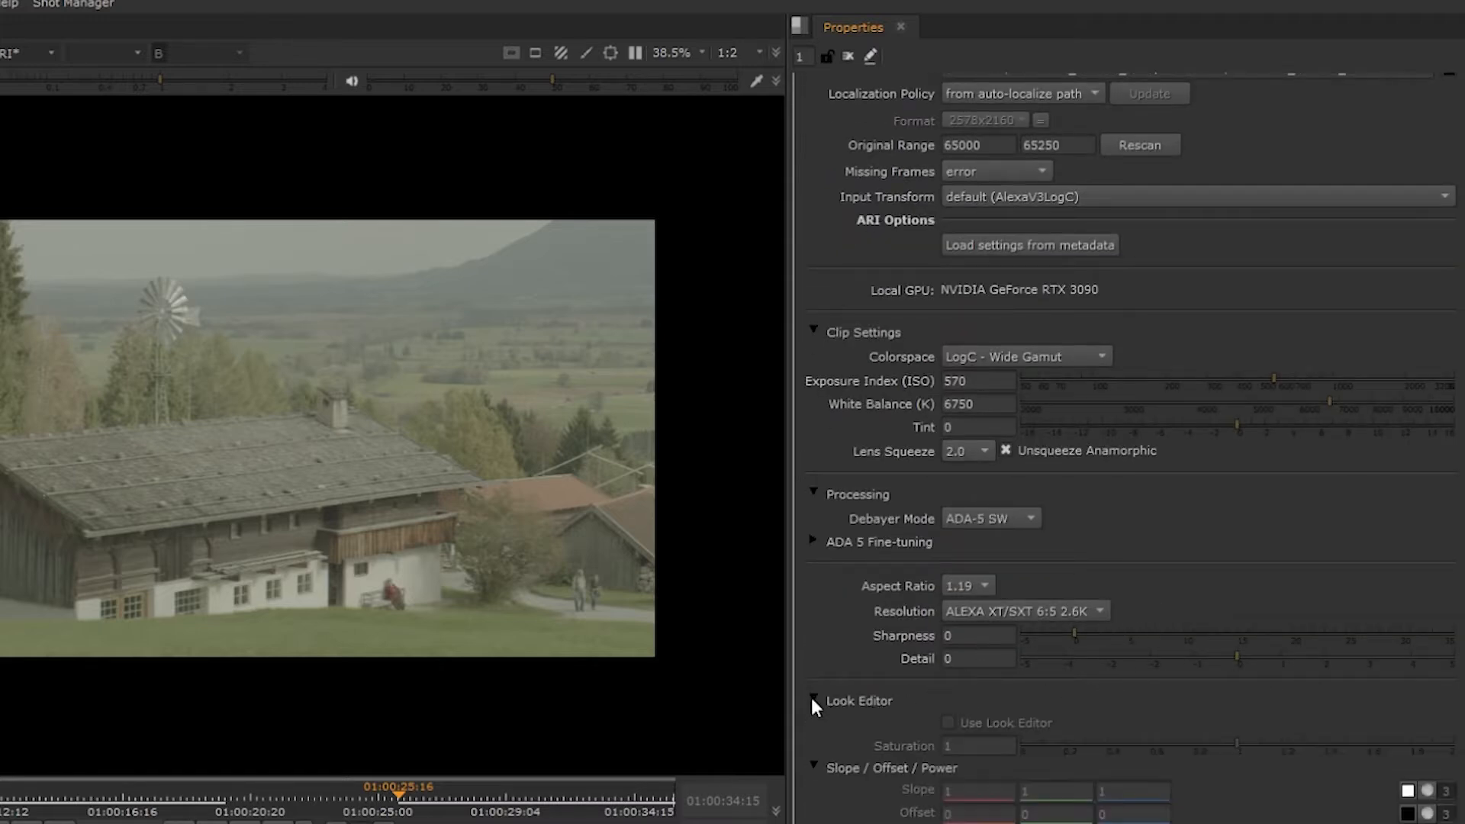
left_click(1072, 352)
left_click(1070, 573)
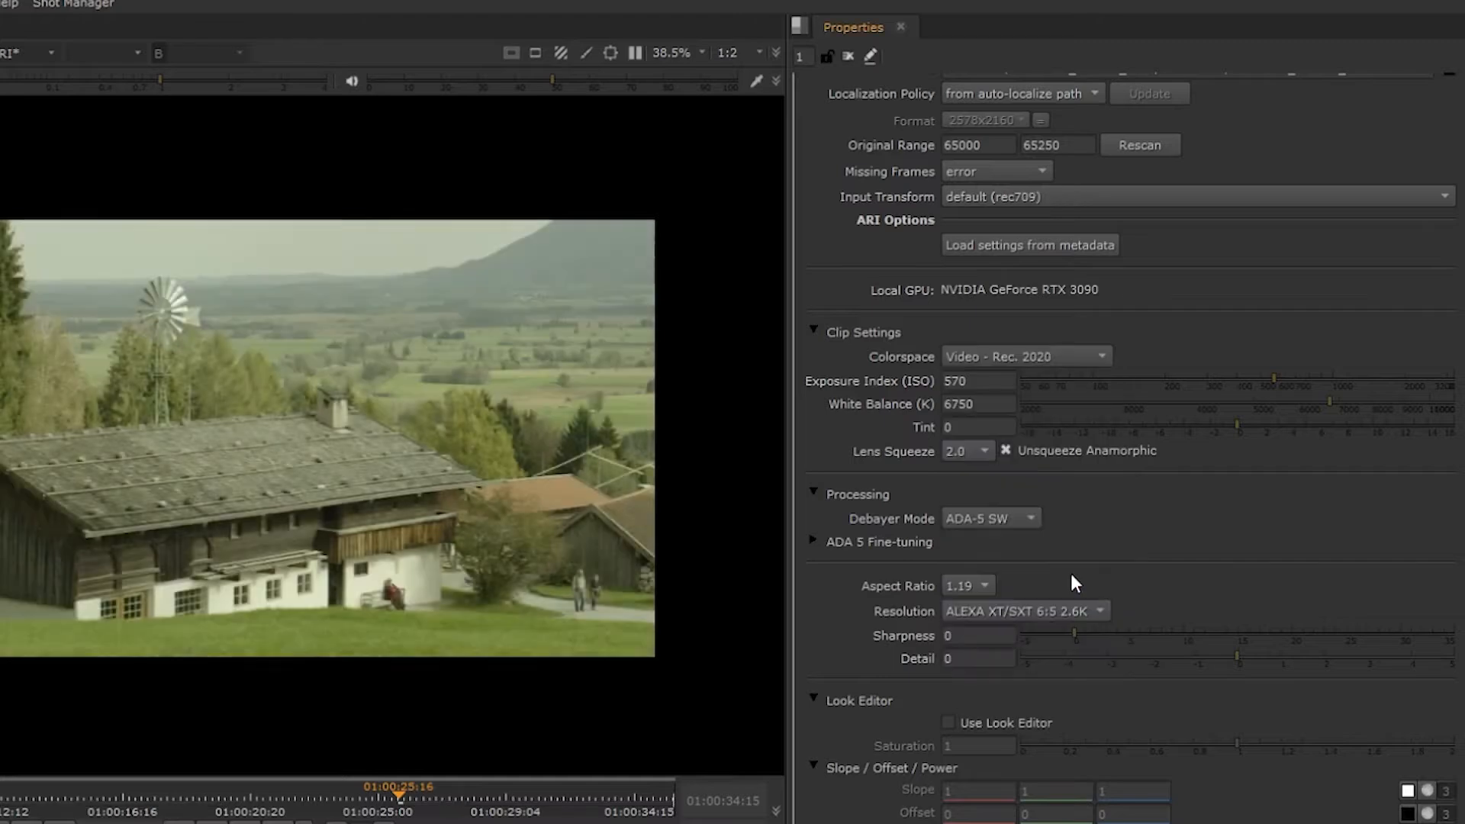
left_click(1037, 722)
scroll(1097, 702, "down", 5)
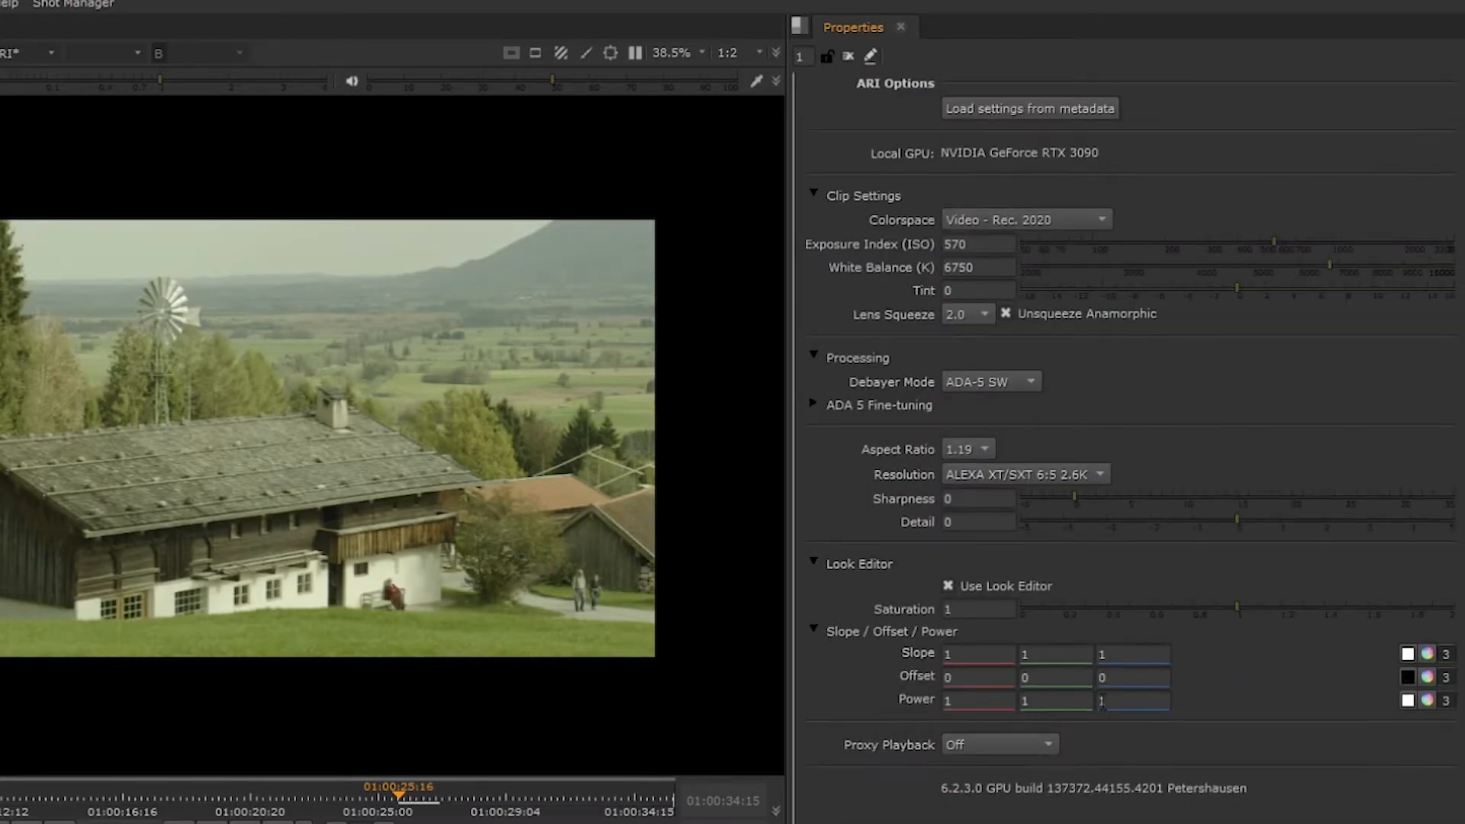
- Review the ARRI clip's proxy playback options and load its settings from the metadata
left_click(1003, 742)
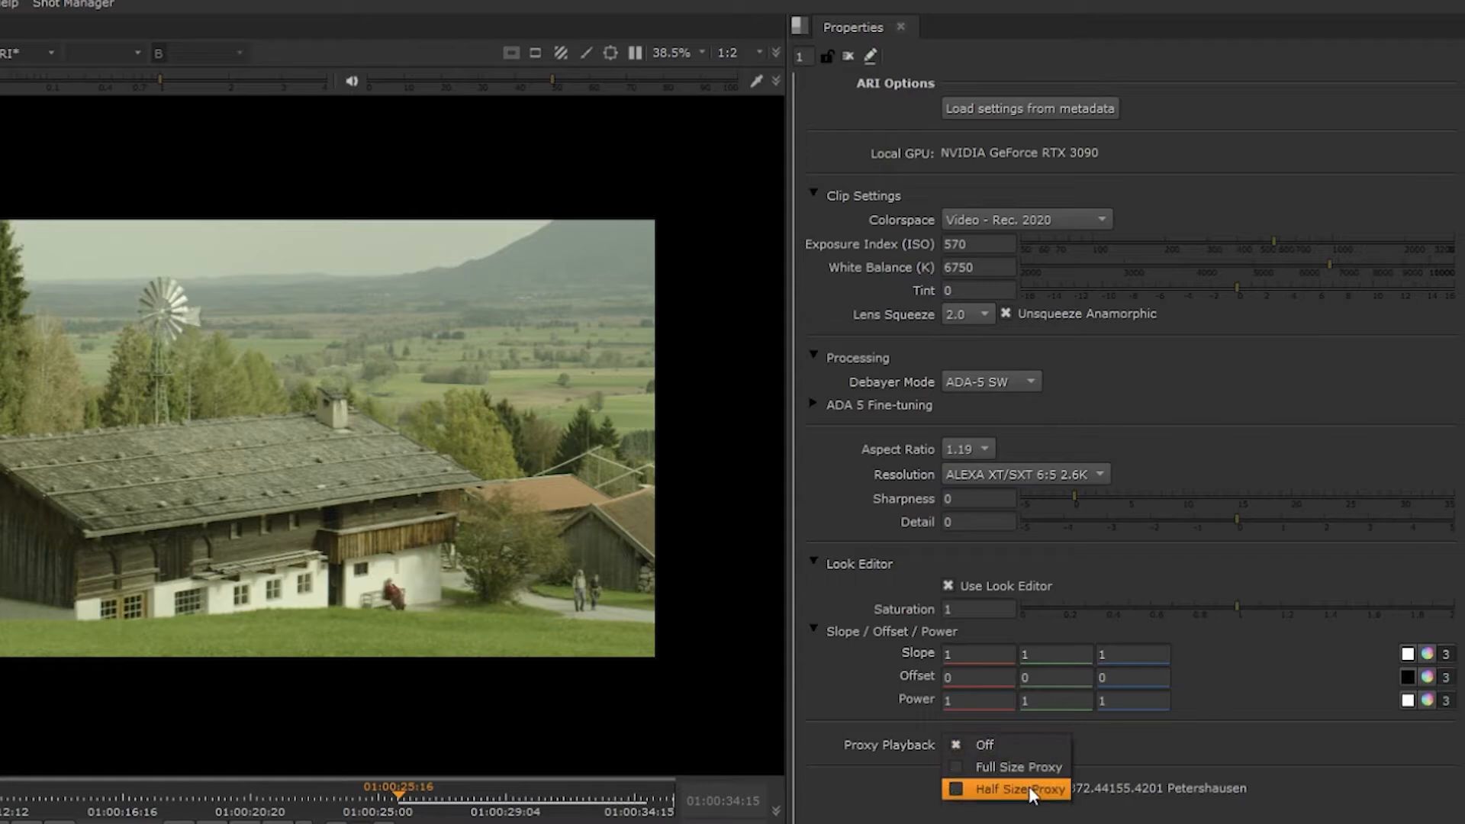
left_click(1153, 756)
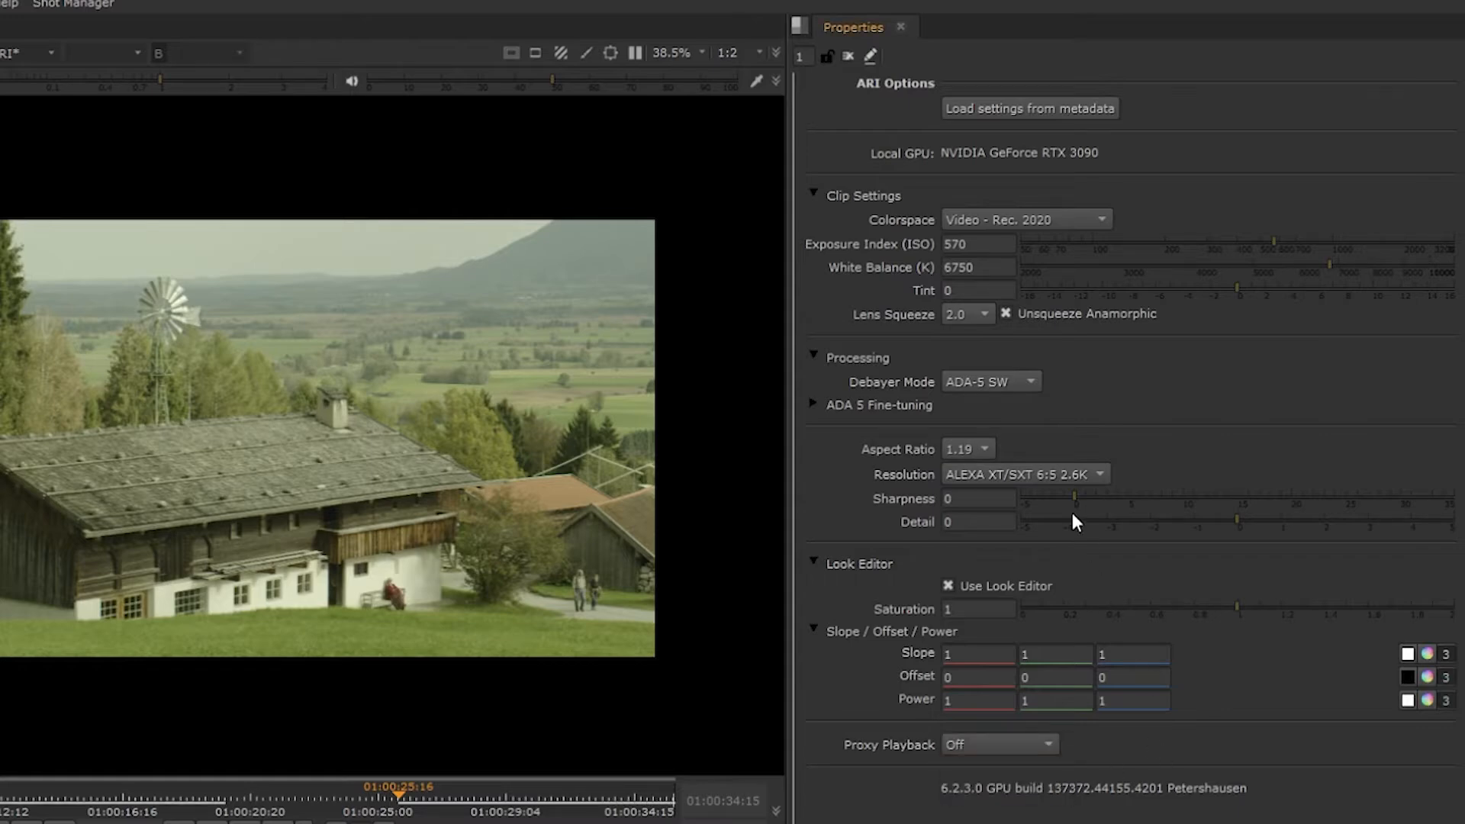
scroll(1073, 512, "up", 5)
left_click(1051, 327)
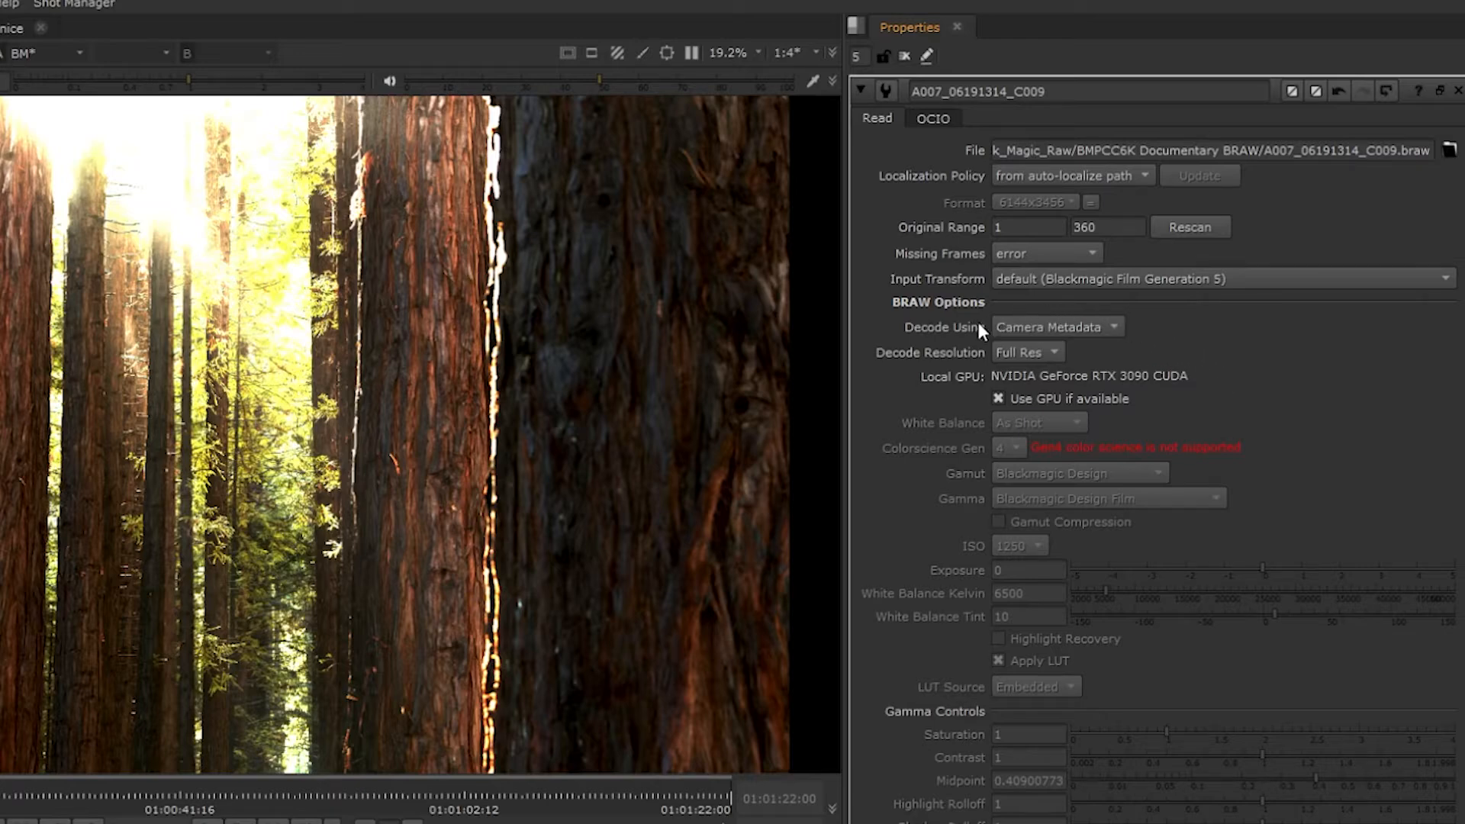
- Set the Blackmagic clip to decode using Clip and review its decode resolution choices
left_click(1085, 330)
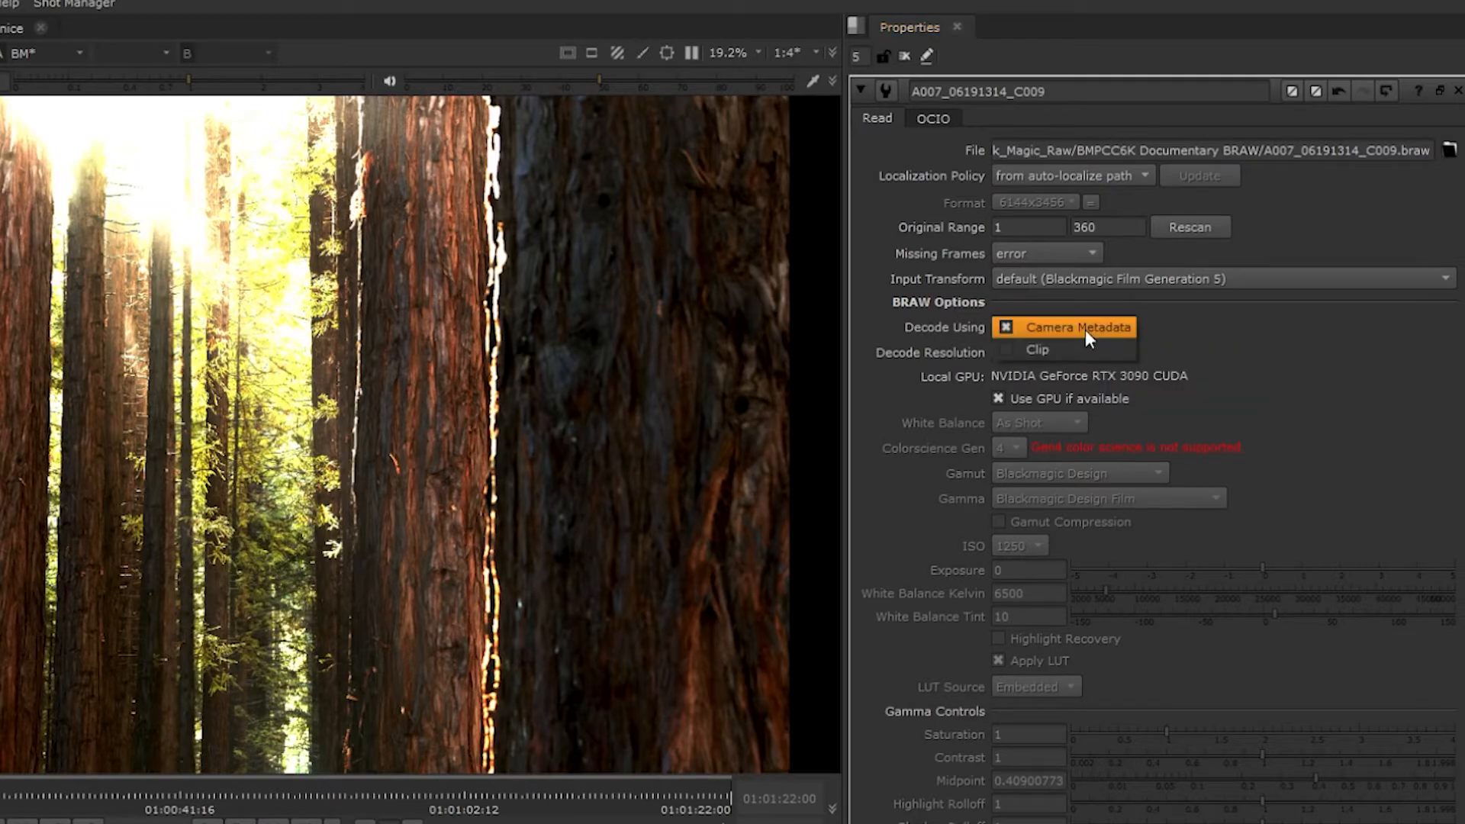
left_click(1088, 355)
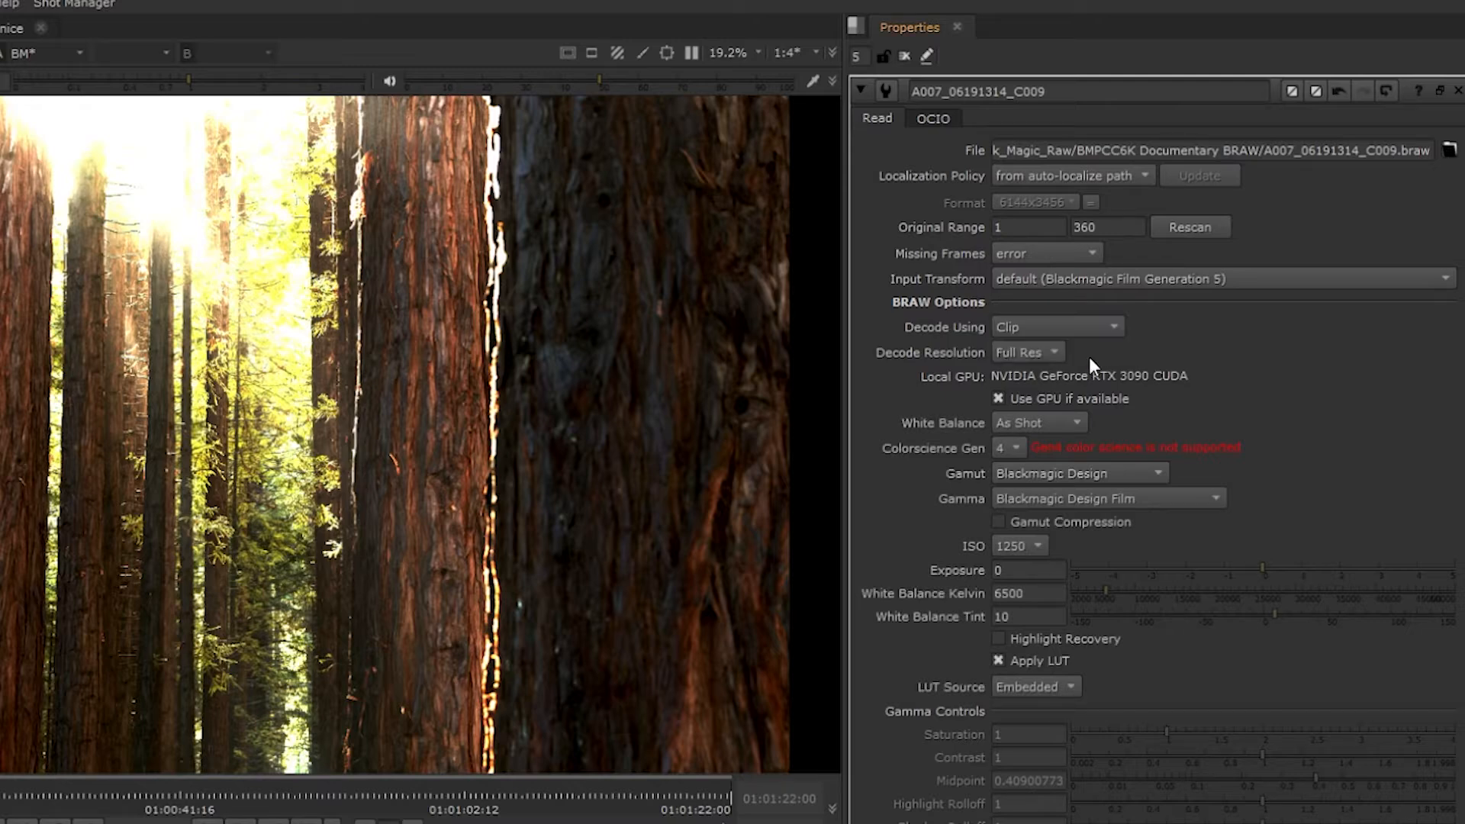
left_click(1042, 355)
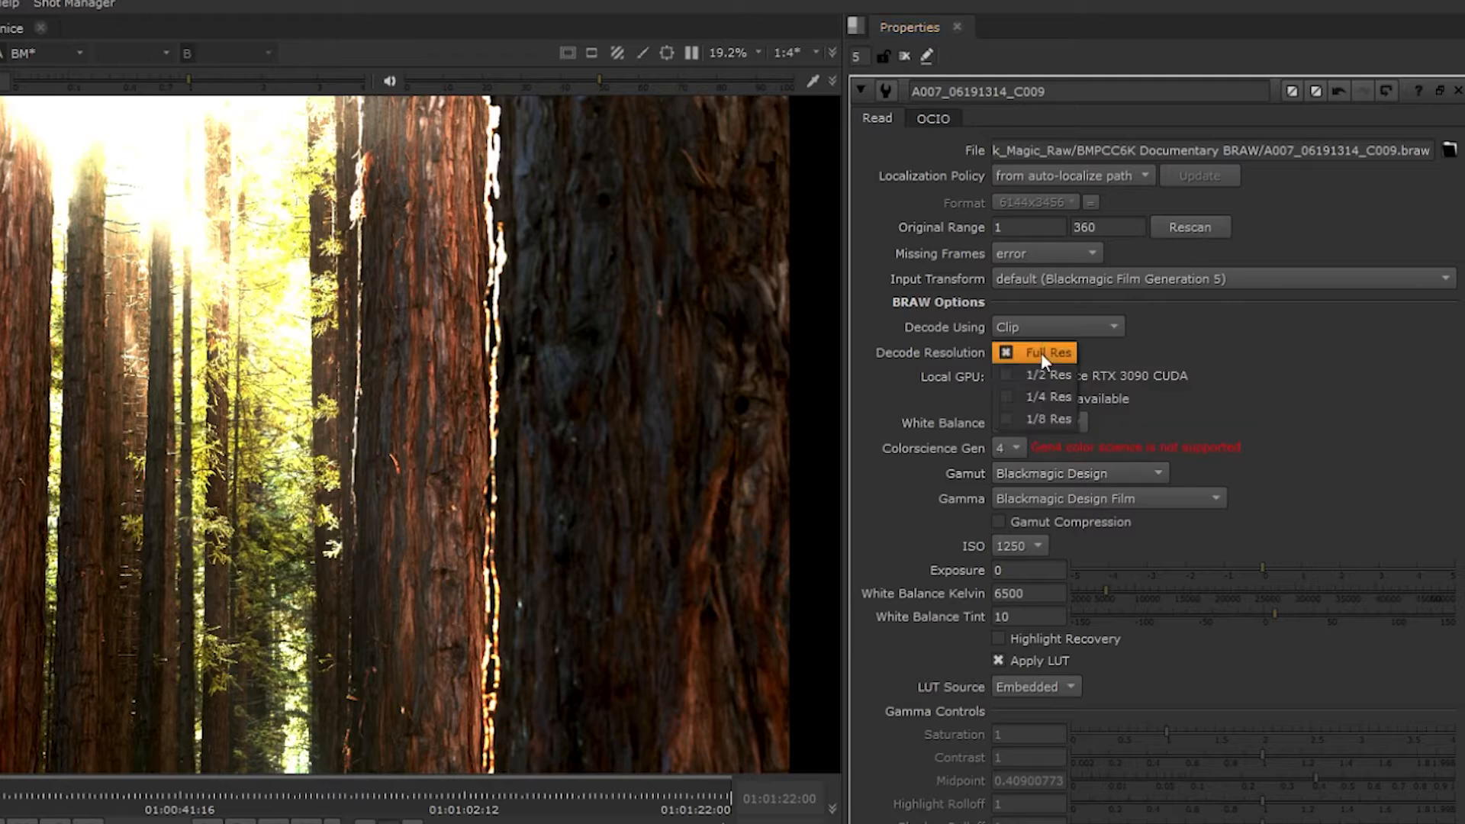
left_click(1298, 348)
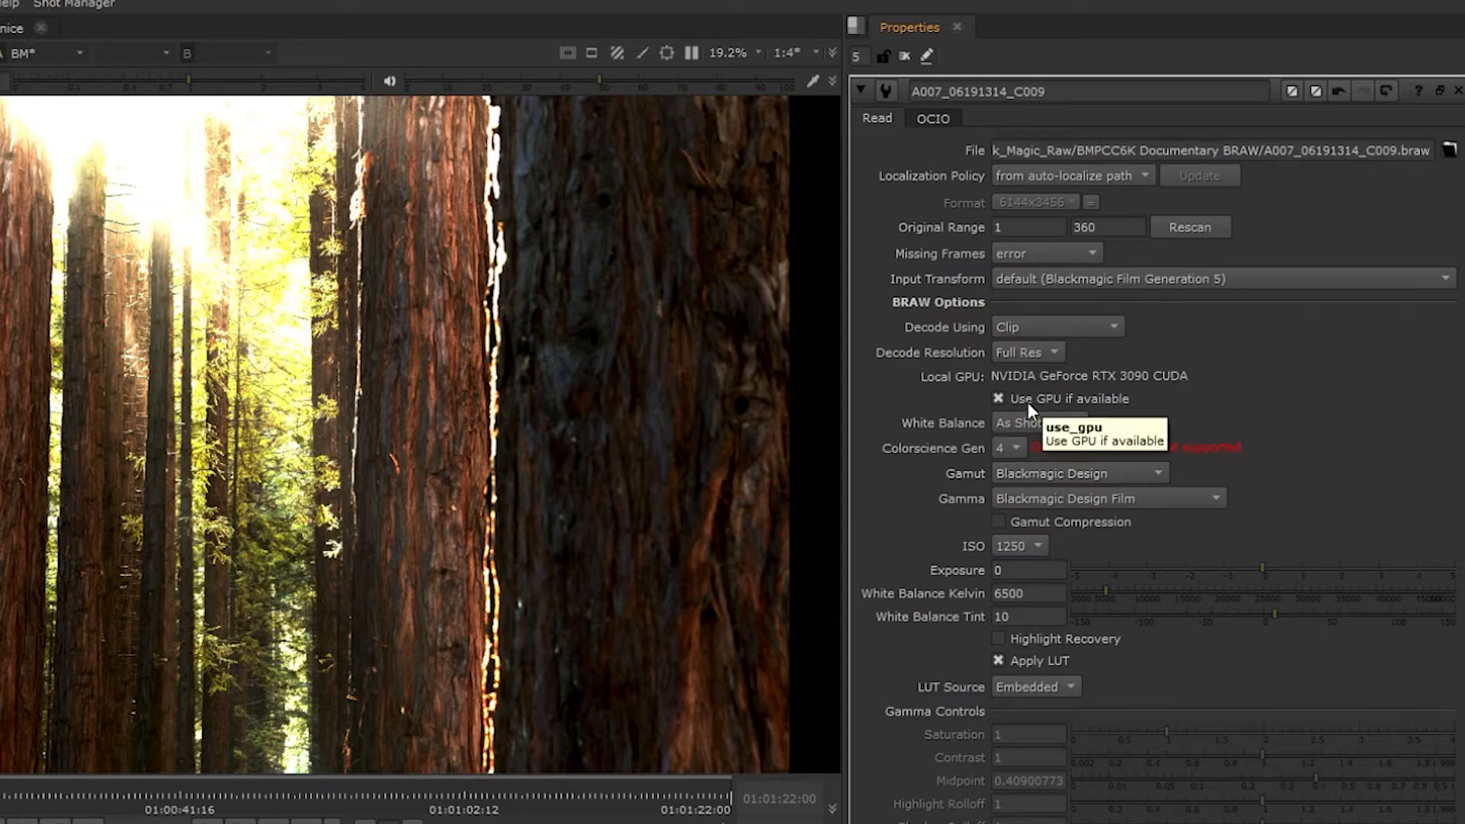
- Change the Blackmagic clip's color science generation to 5
left_click(1012, 449)
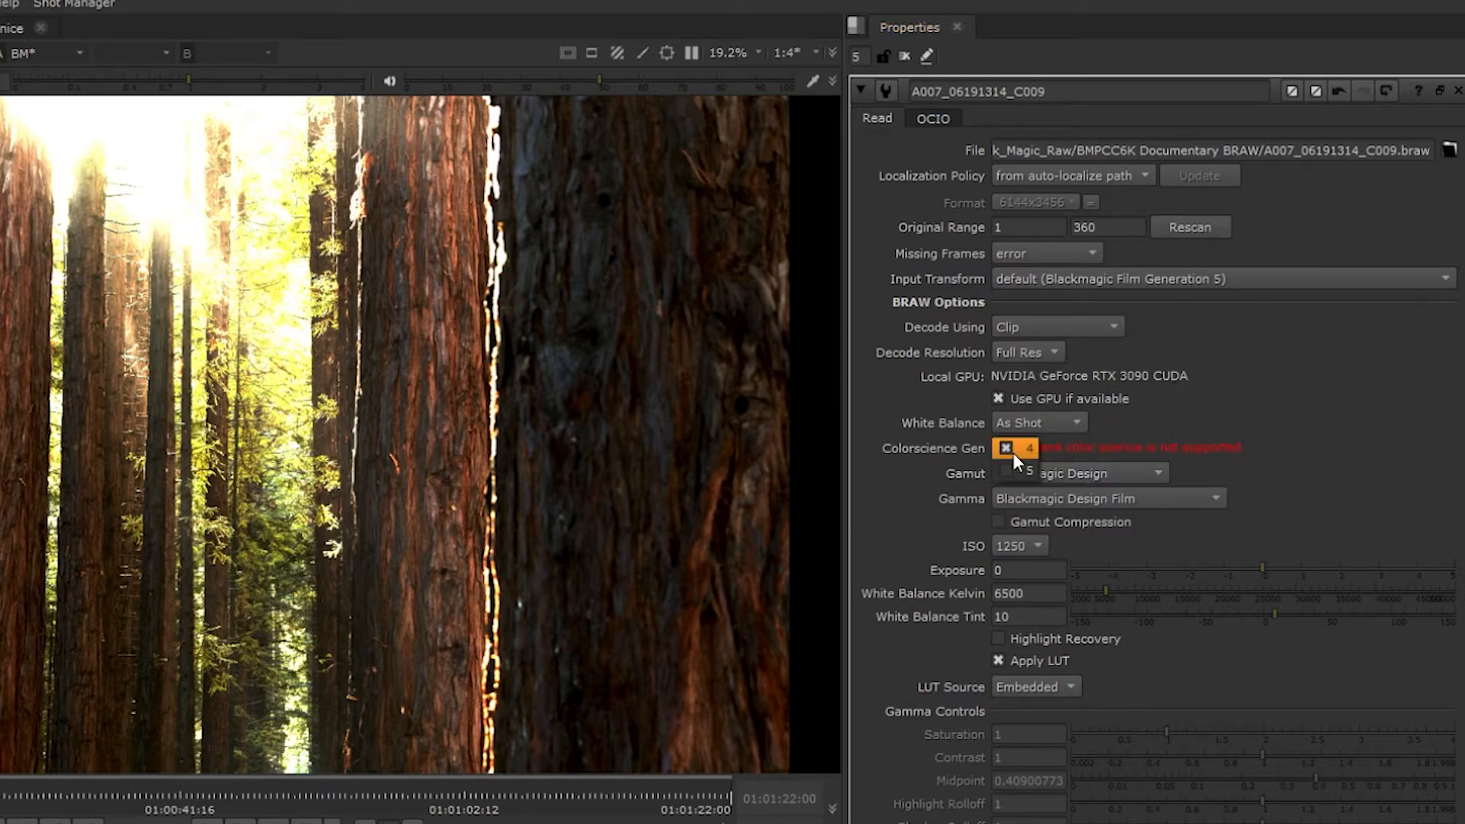
left_click(1021, 473)
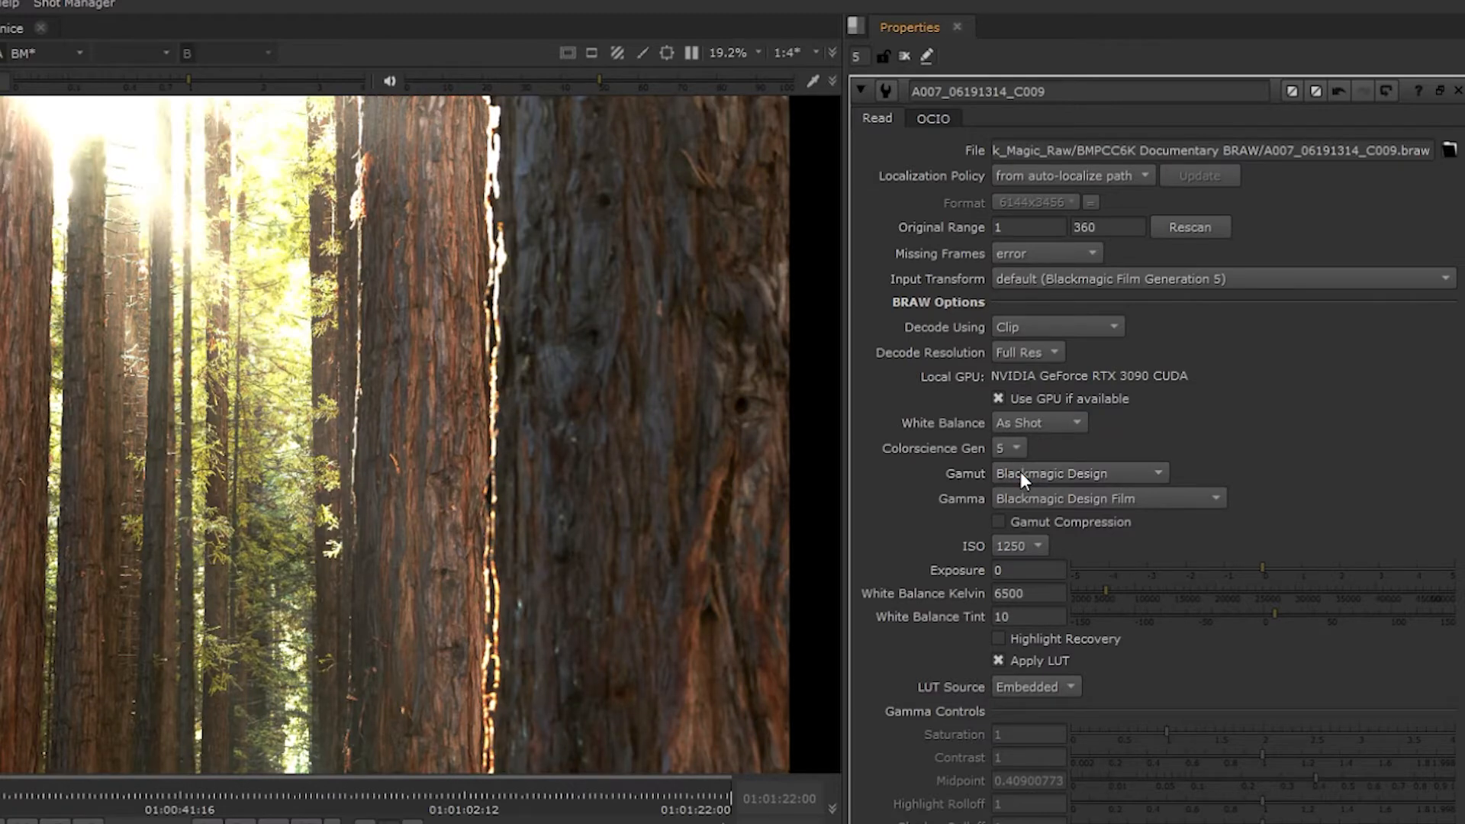
left_click(1019, 452)
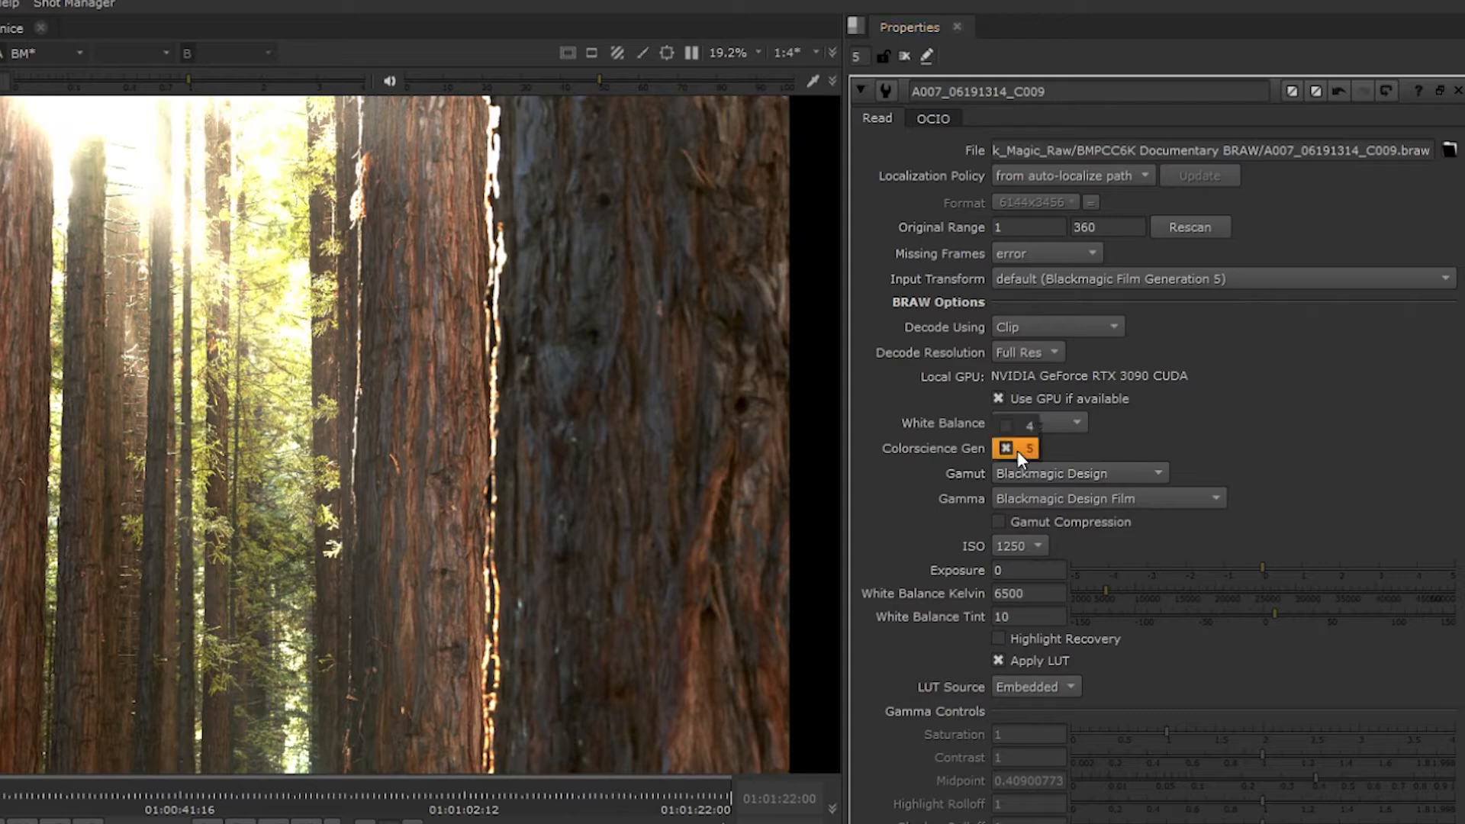
left_click(1170, 458)
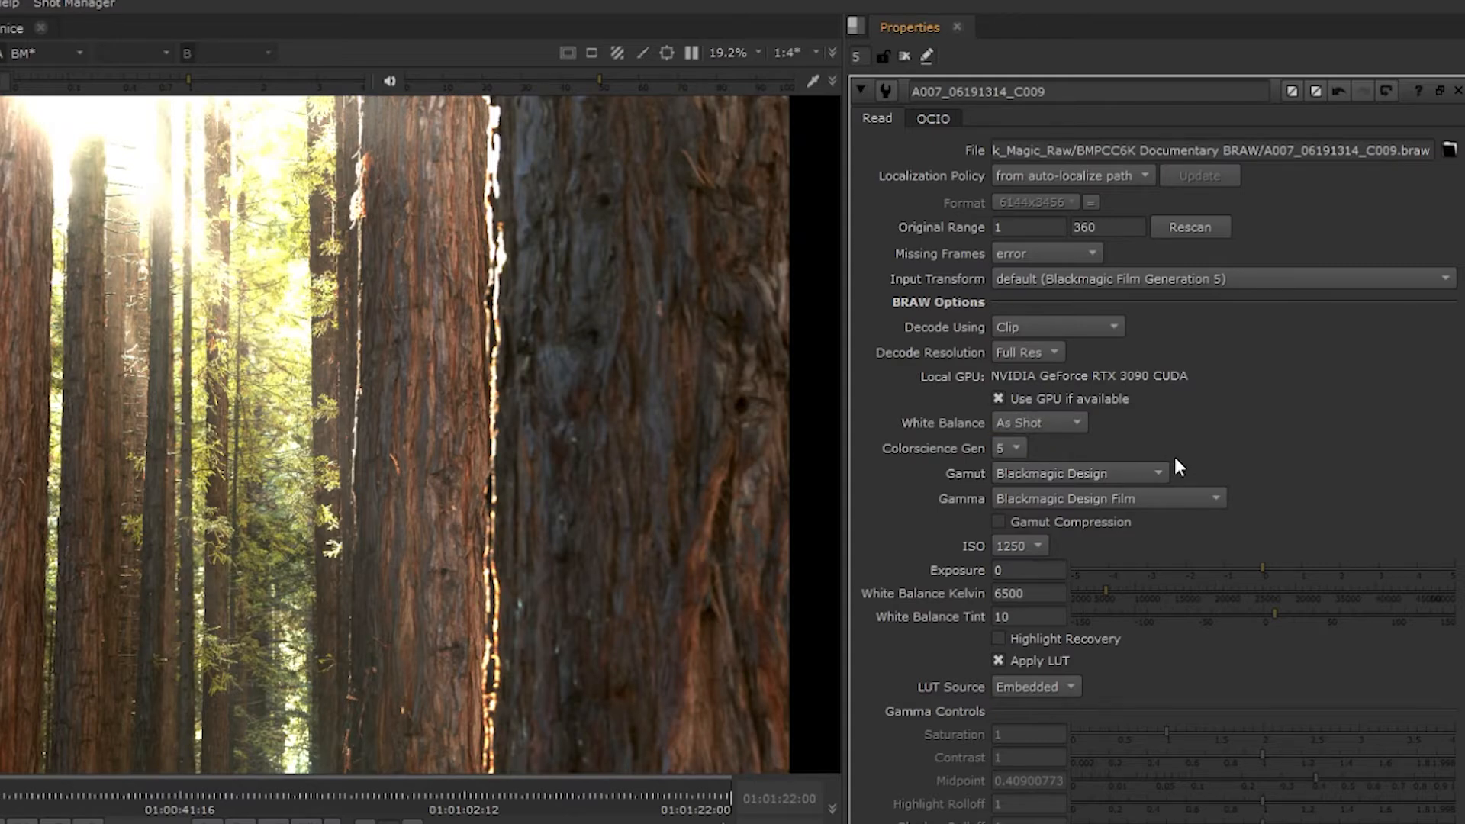
- Set the Blackmagic clip's white balance to 16800 K and exposure to -0.65, comparing the image with the LUT off and on
scroll(1204, 449, "down", 4)
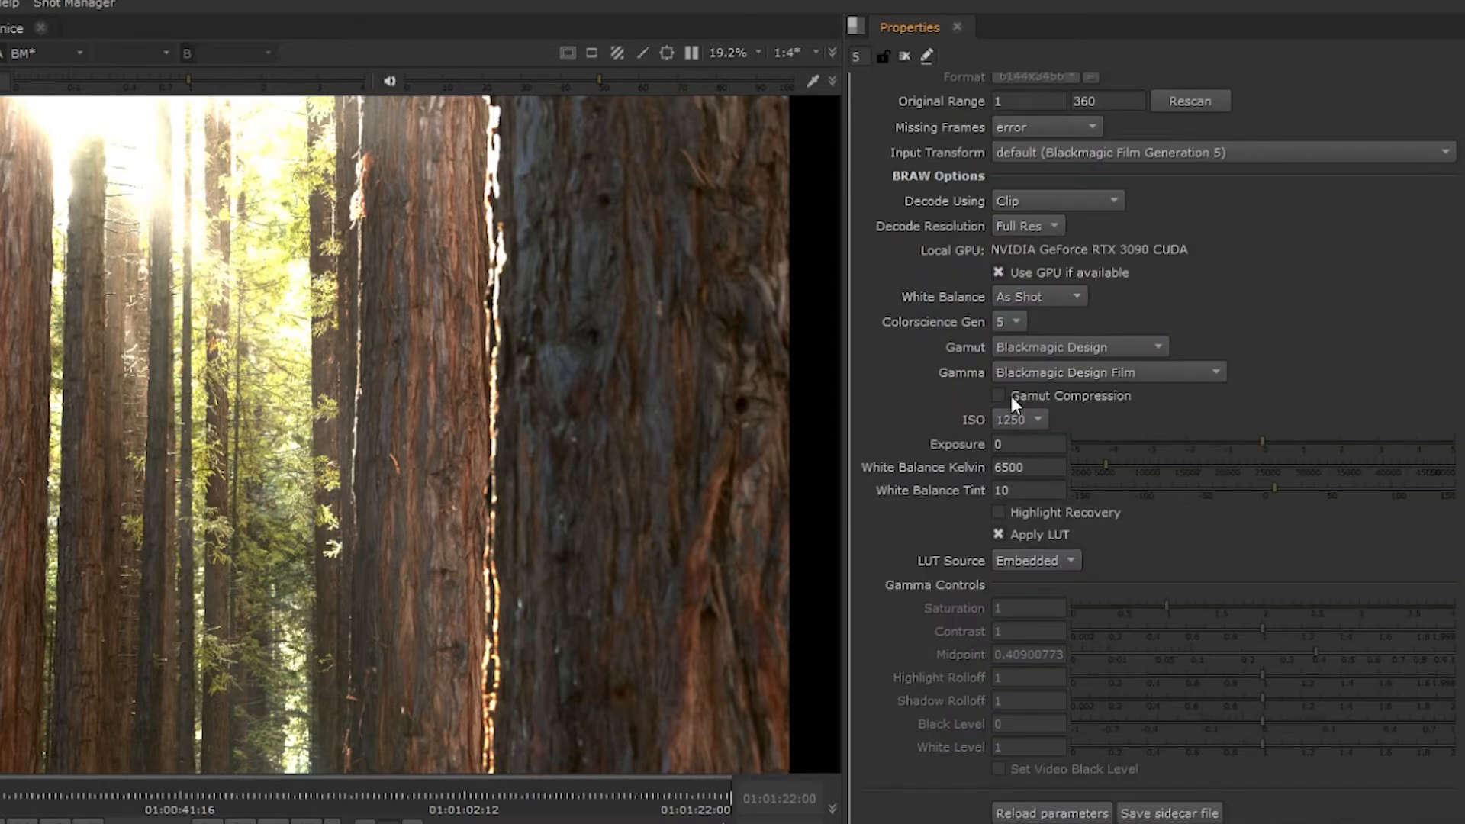
left_click_drag(1273, 464, 1188, 464)
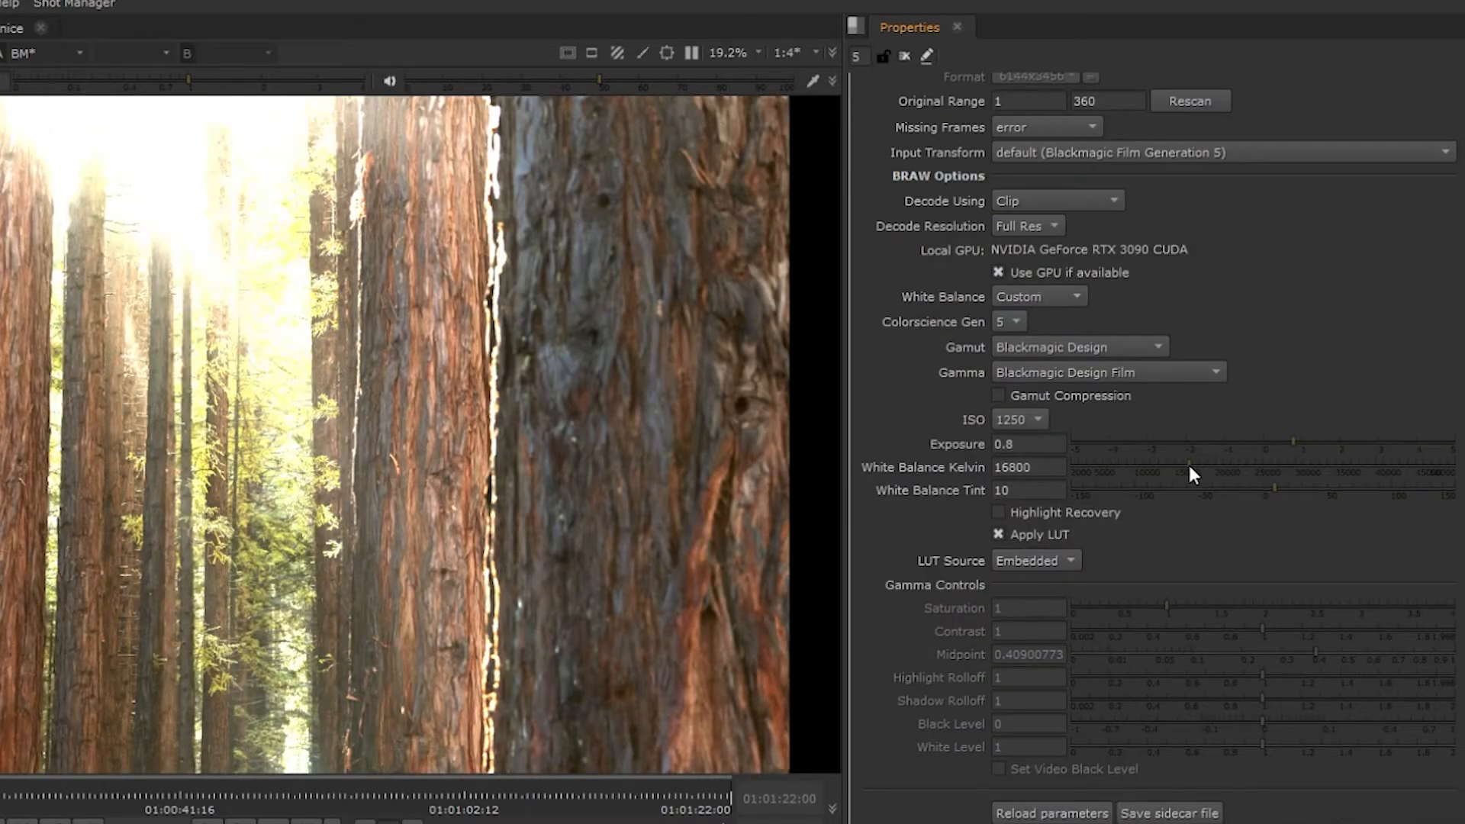
left_click(1239, 442)
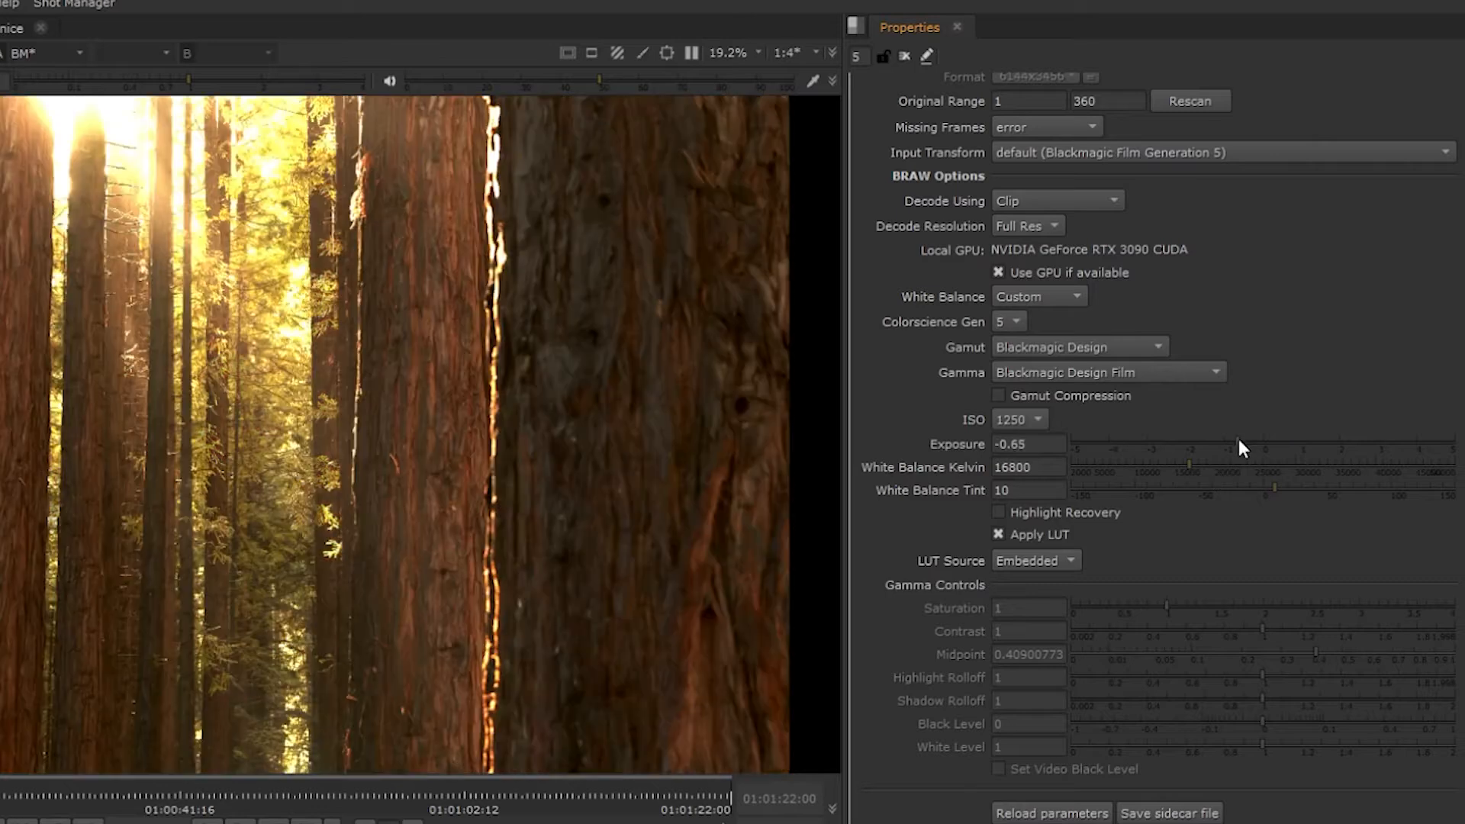
left_click(1034, 535)
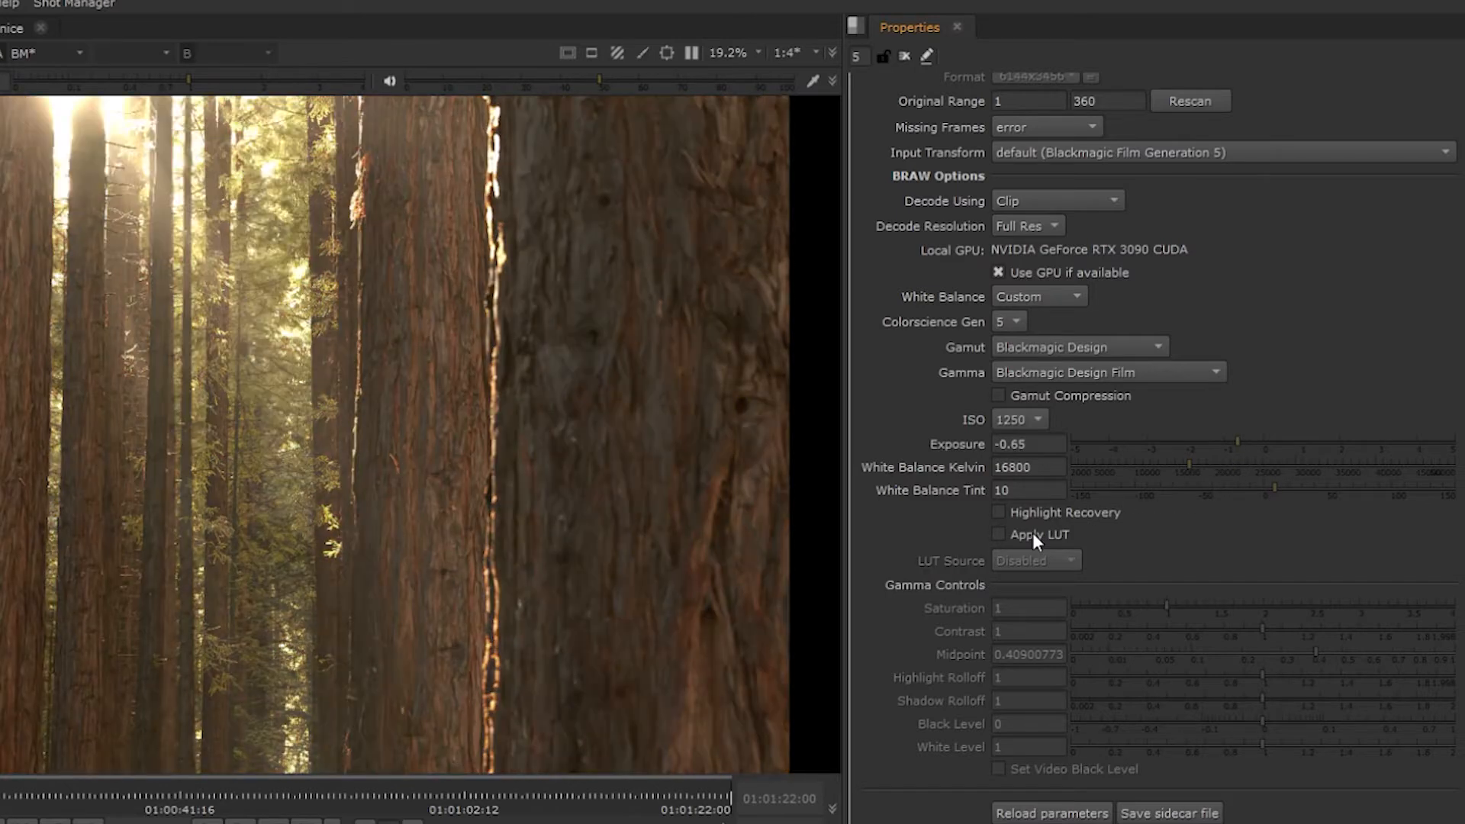
left_click(1055, 537)
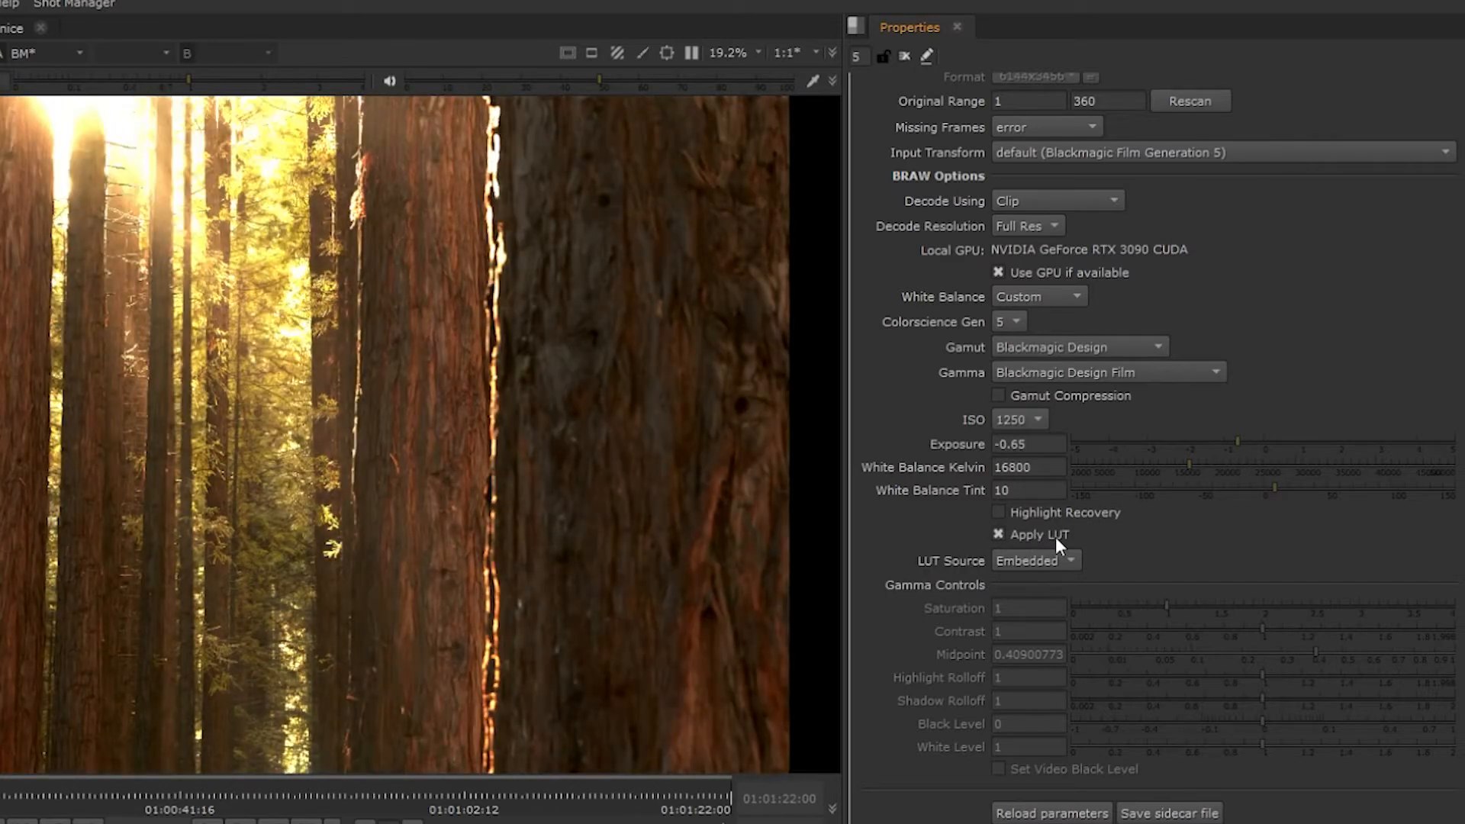
- Set the Blackmagic clip's gamma to Blackmagic Design Custom and reduce its saturation to 0.8
left_click(1112, 373)
left_click(1131, 440)
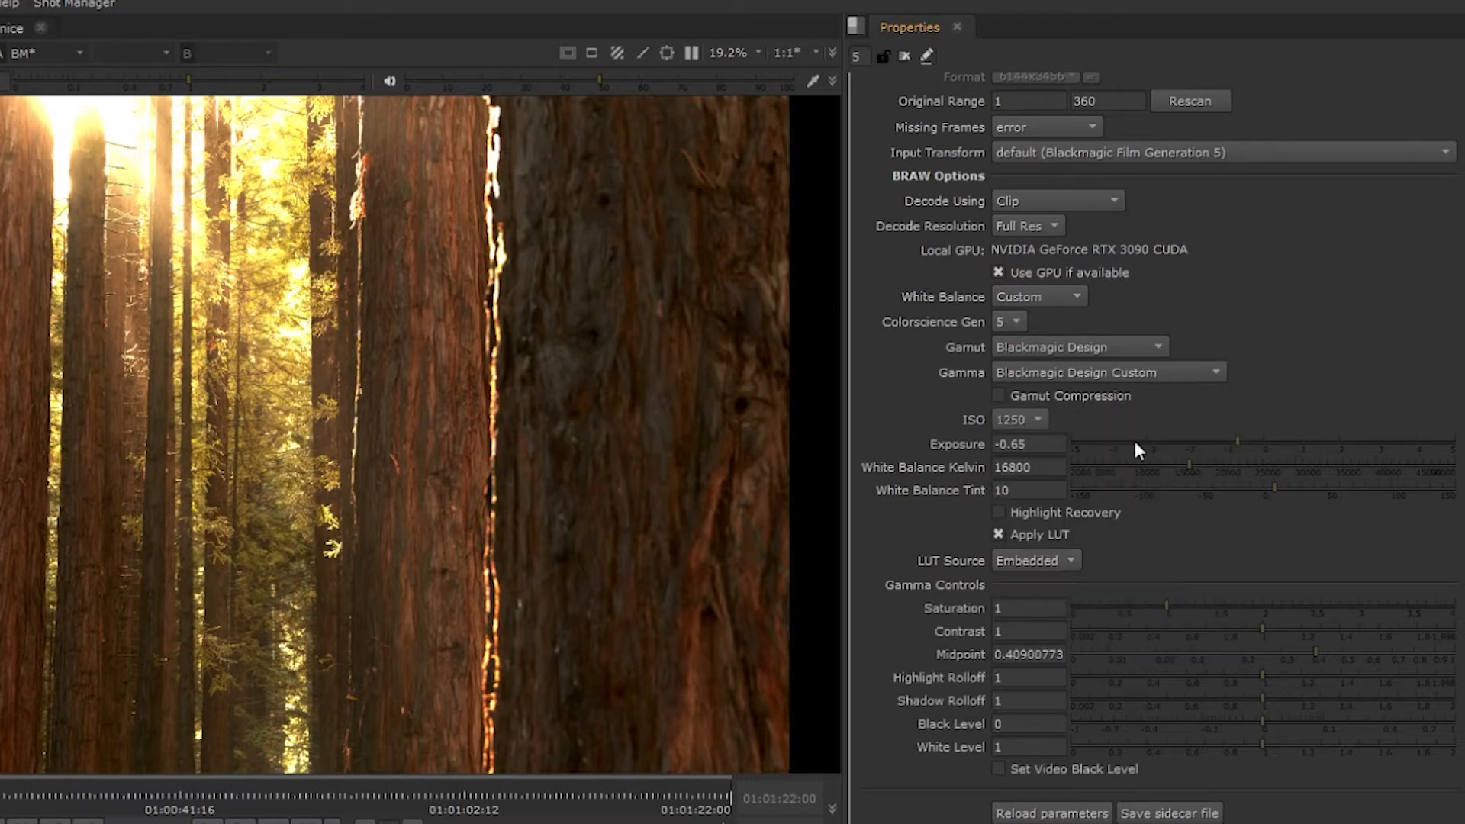
left_click(1147, 605)
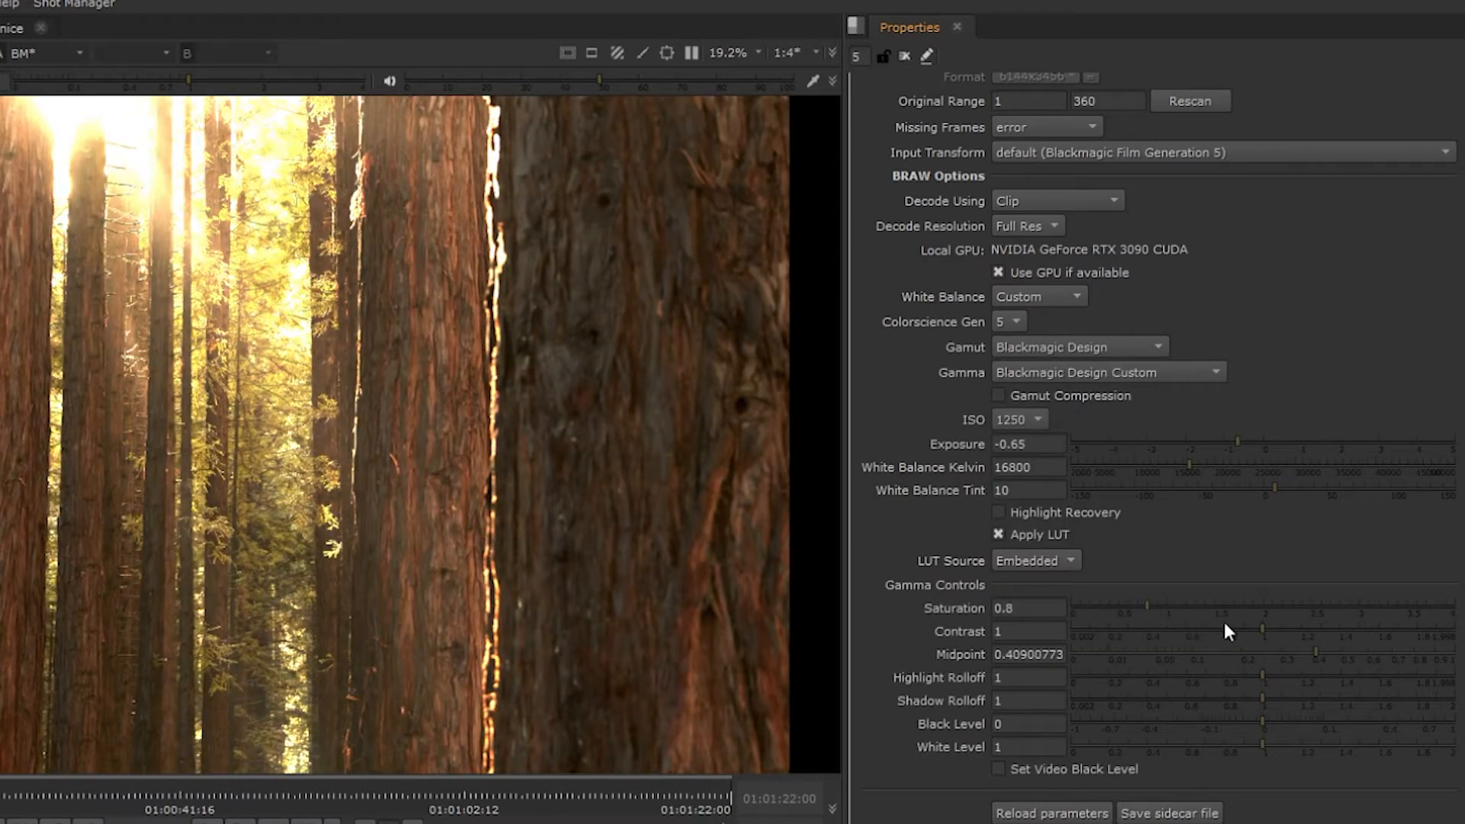
- Reload the Blackmagic clip's BRAW parameters
scroll(1236, 637, "down", 2)
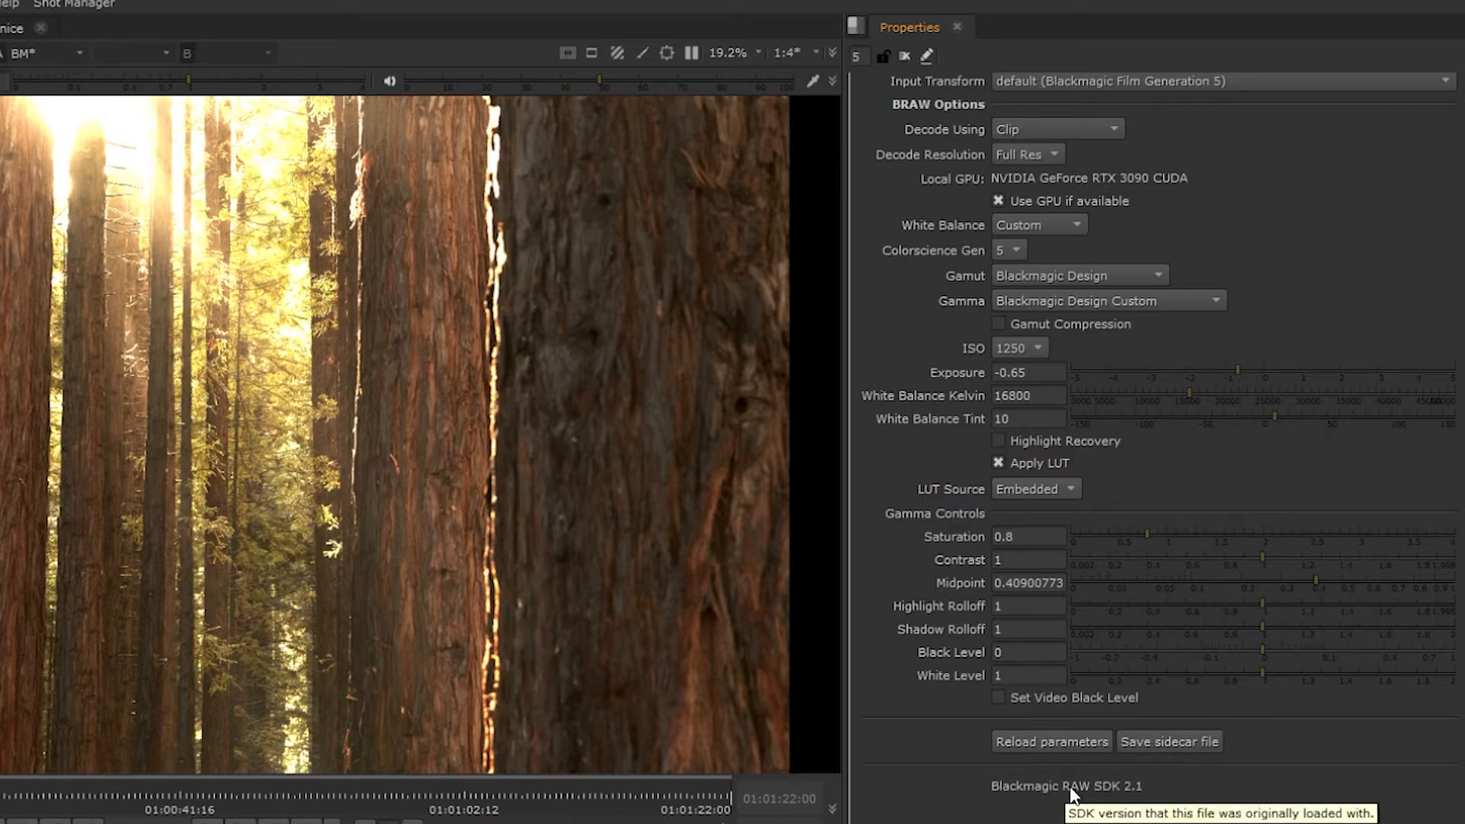
left_click(1068, 744)
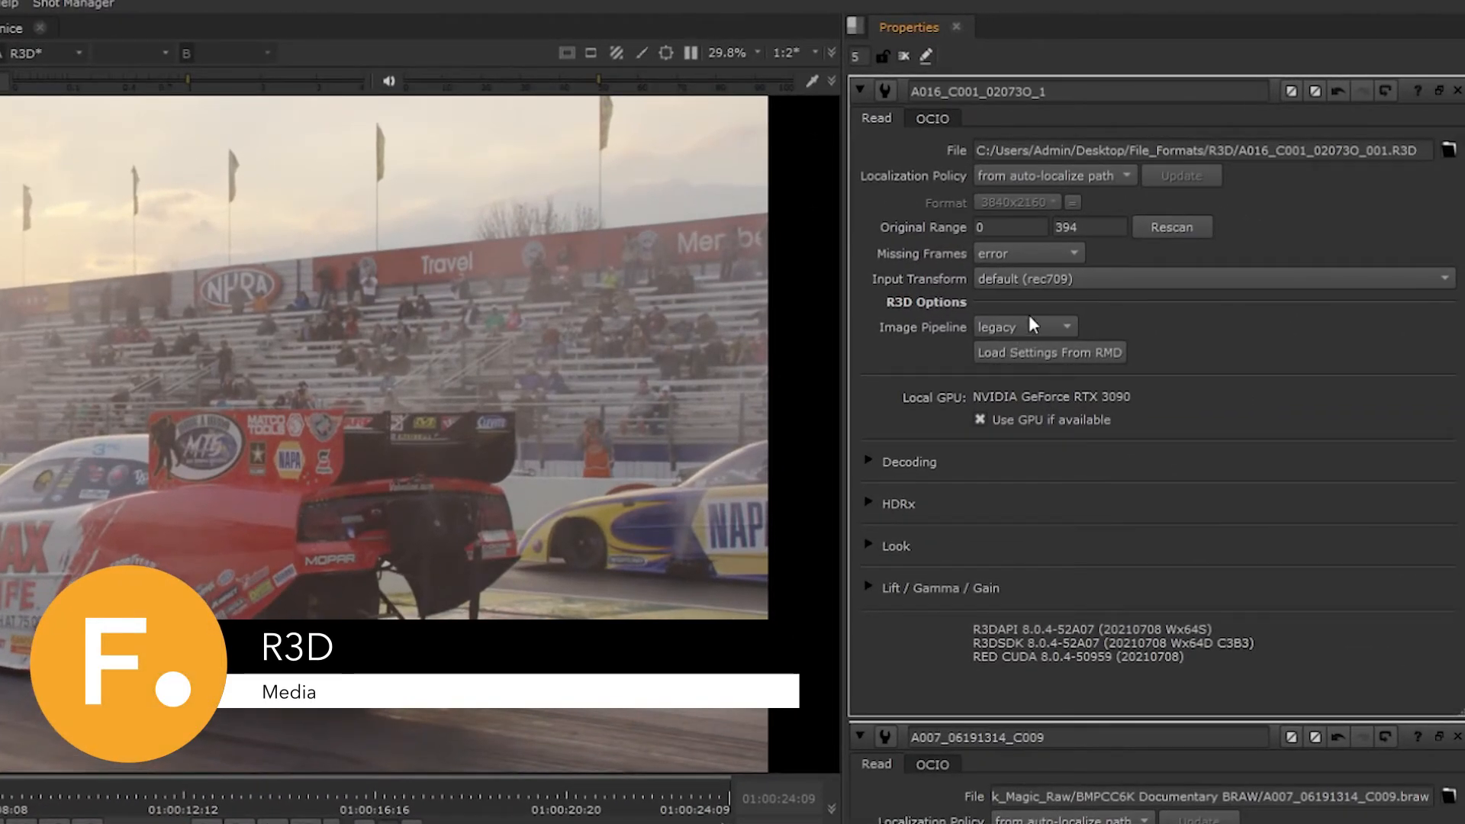
- Try the IPP2 Custom image pipeline on the R3D clip and return it to legacy
left_click(1021, 328)
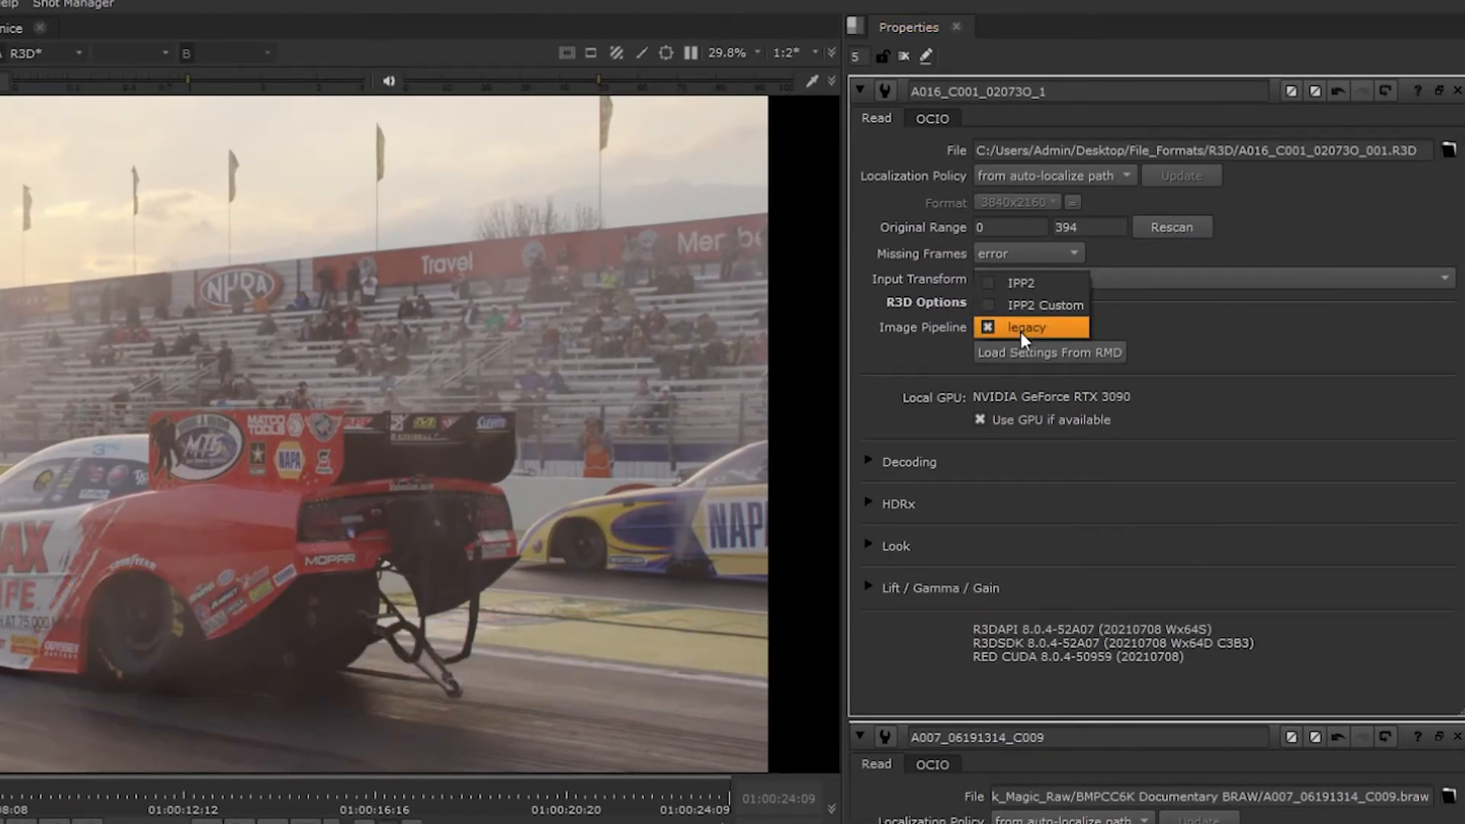
left_click(1032, 307)
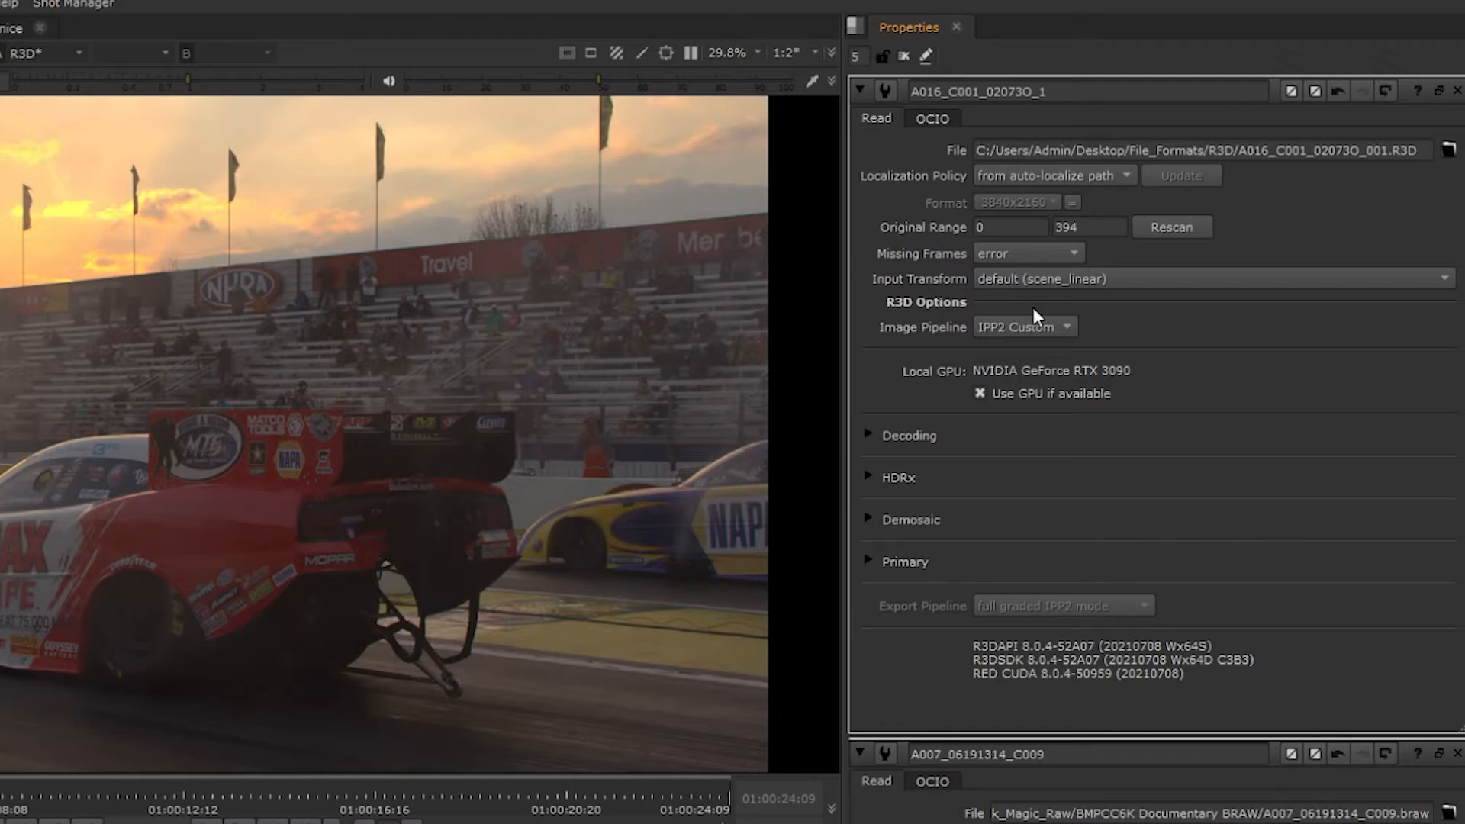
left_click(1027, 322)
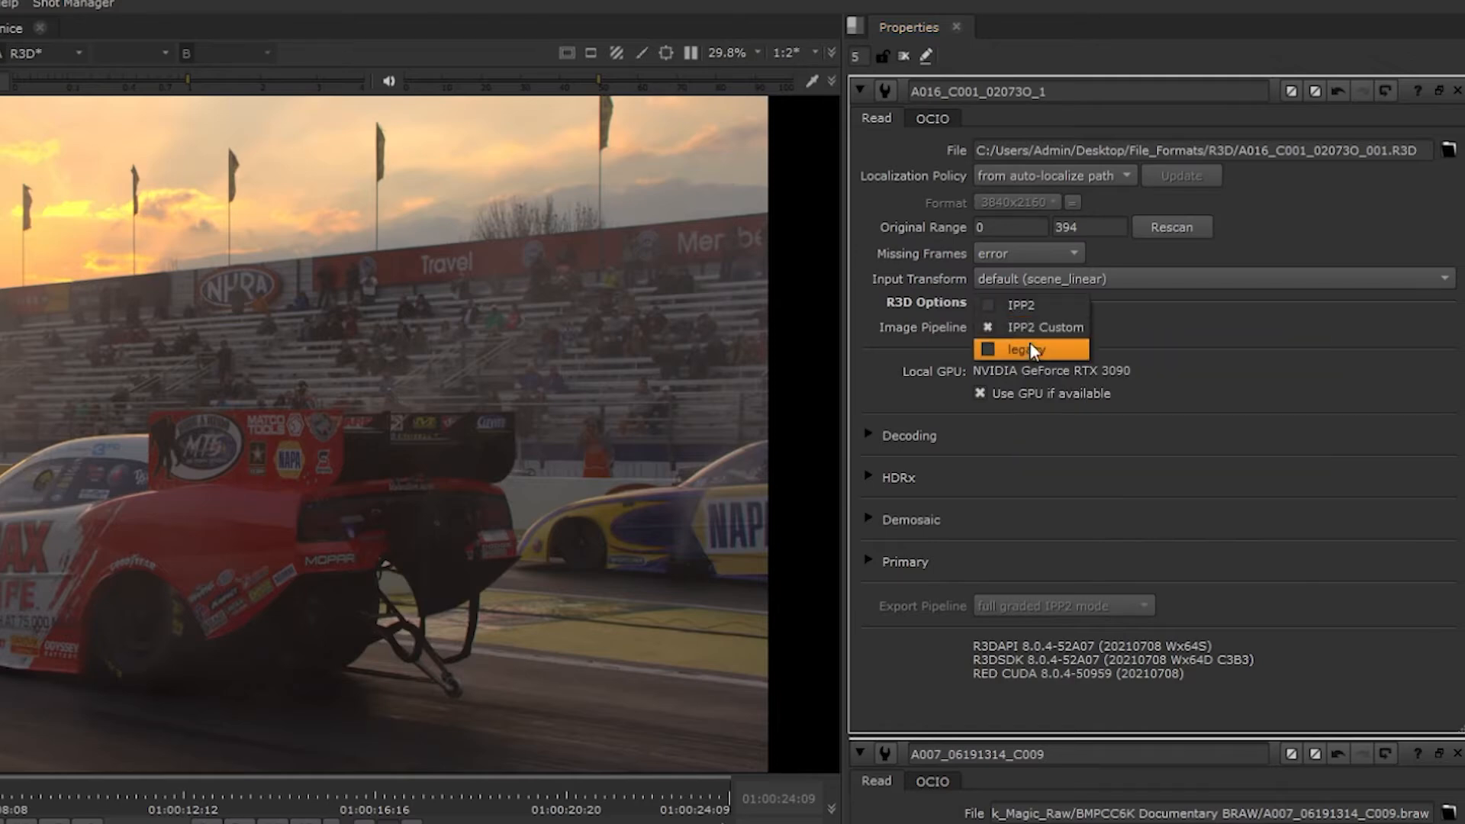
left_click(1029, 342)
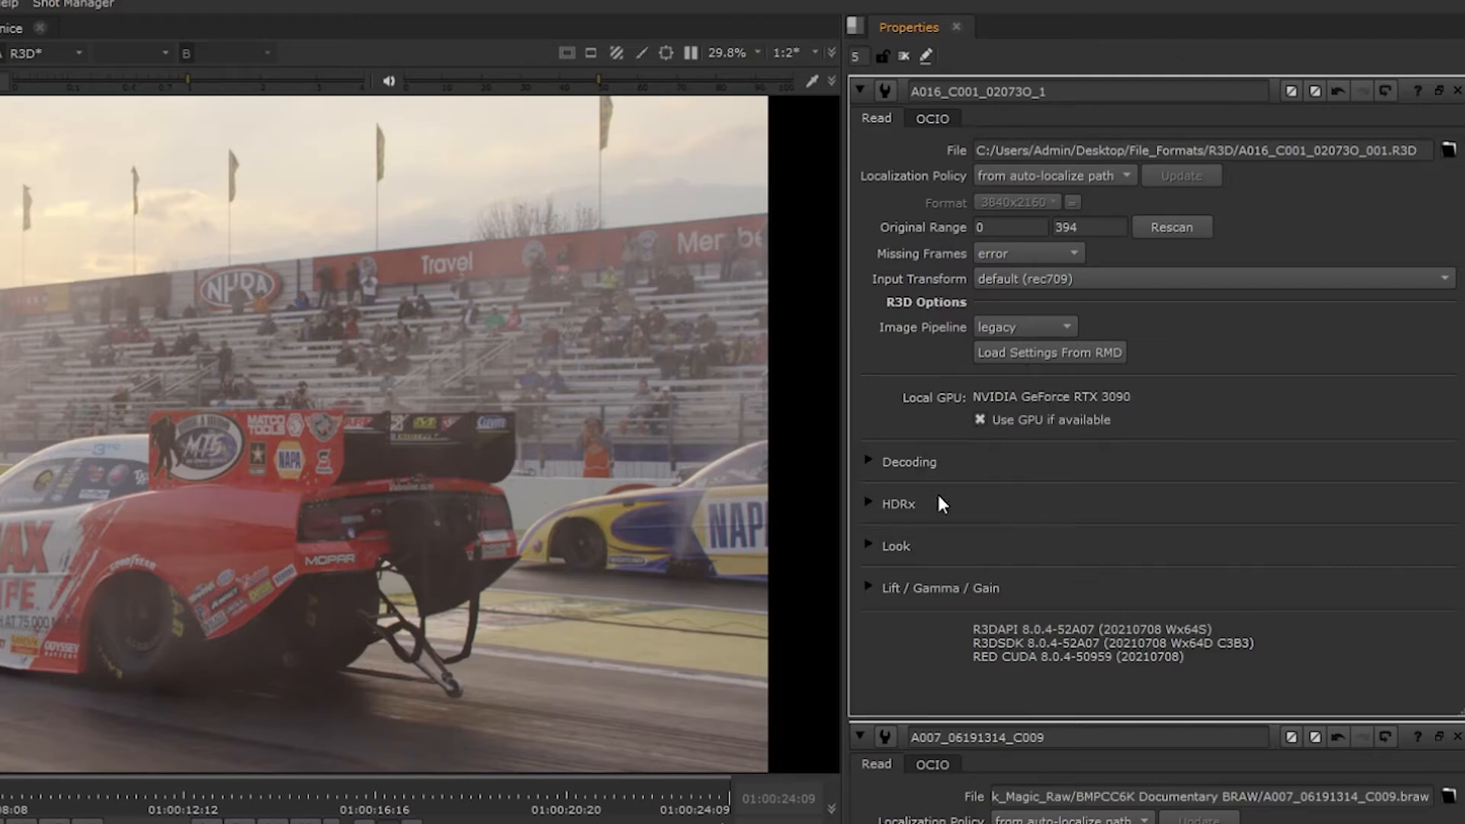
- Try the rocket custom decode resolution on the R3D clip and return it to full high
left_click(872, 461)
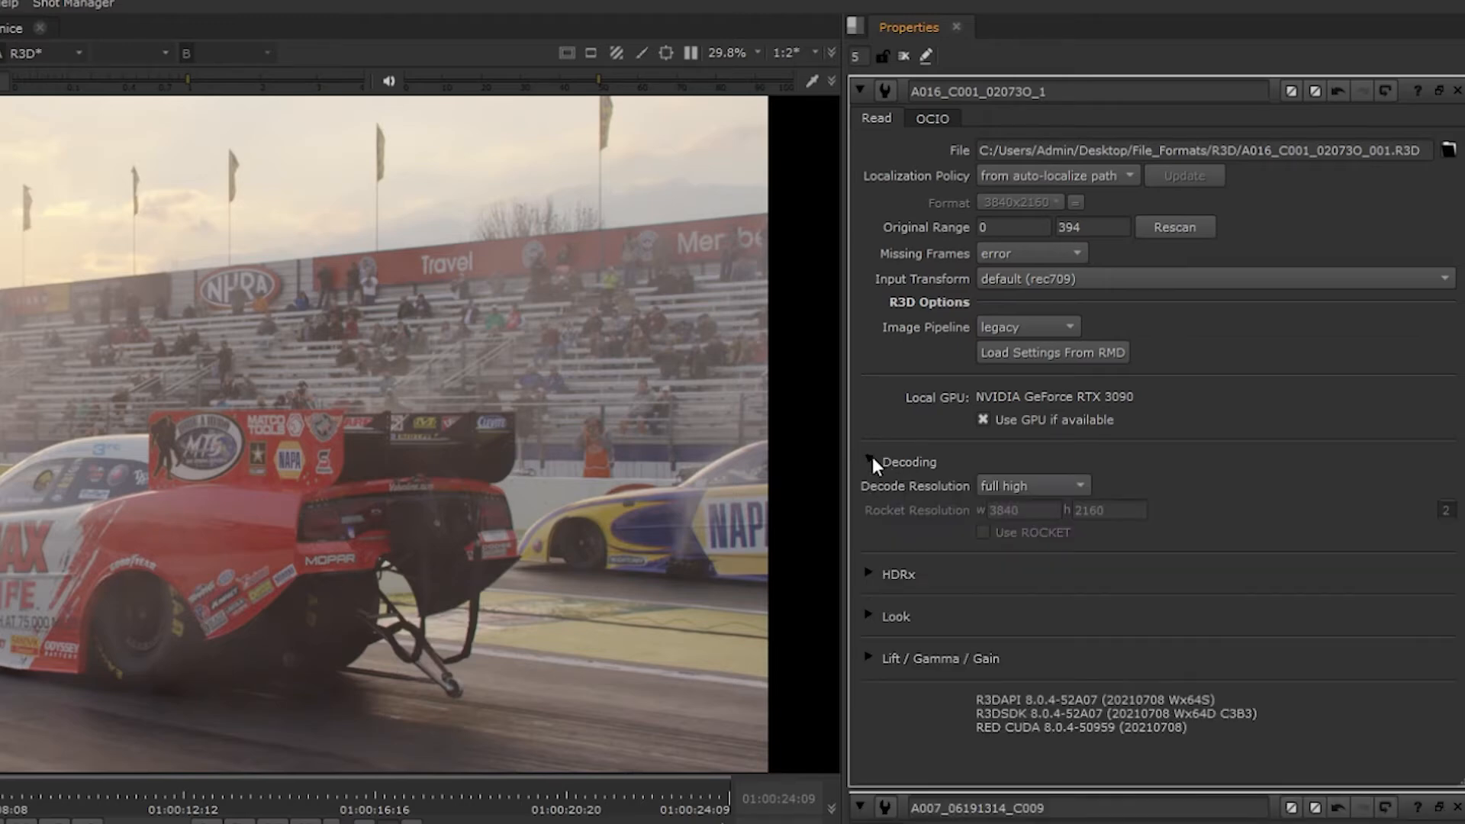
left_click(1037, 487)
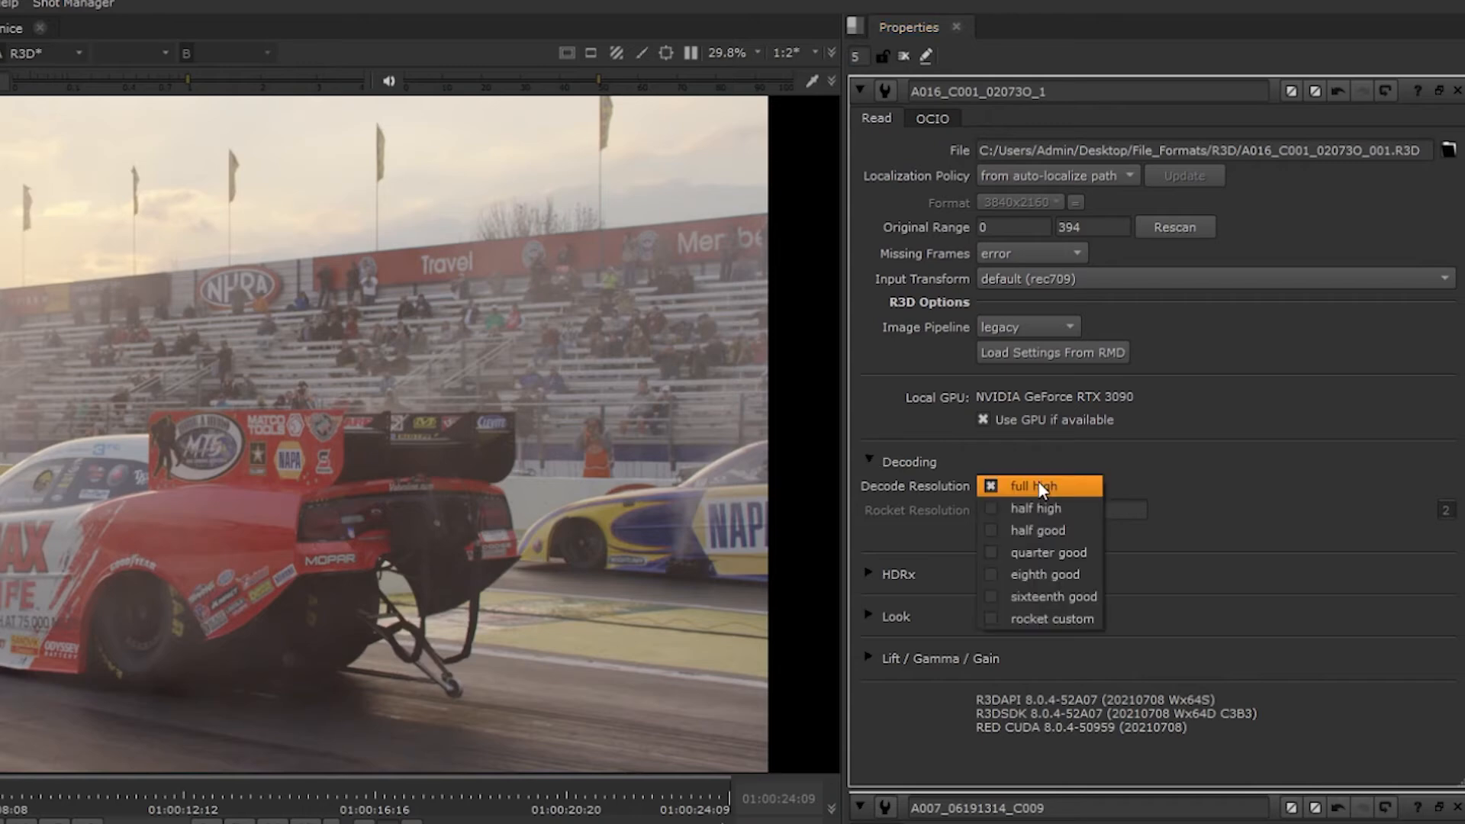
left_click(1068, 620)
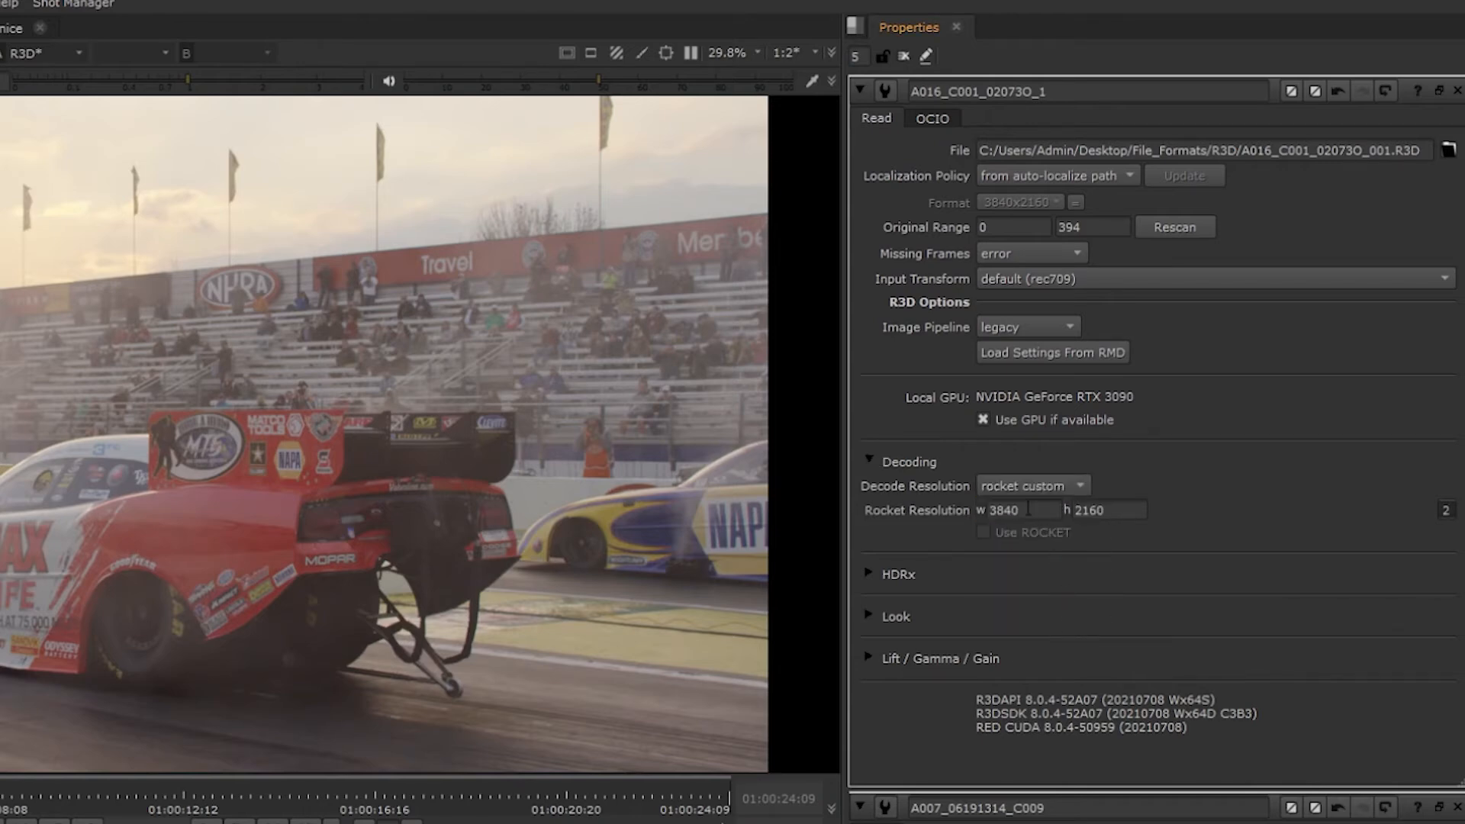
left_click(1041, 487)
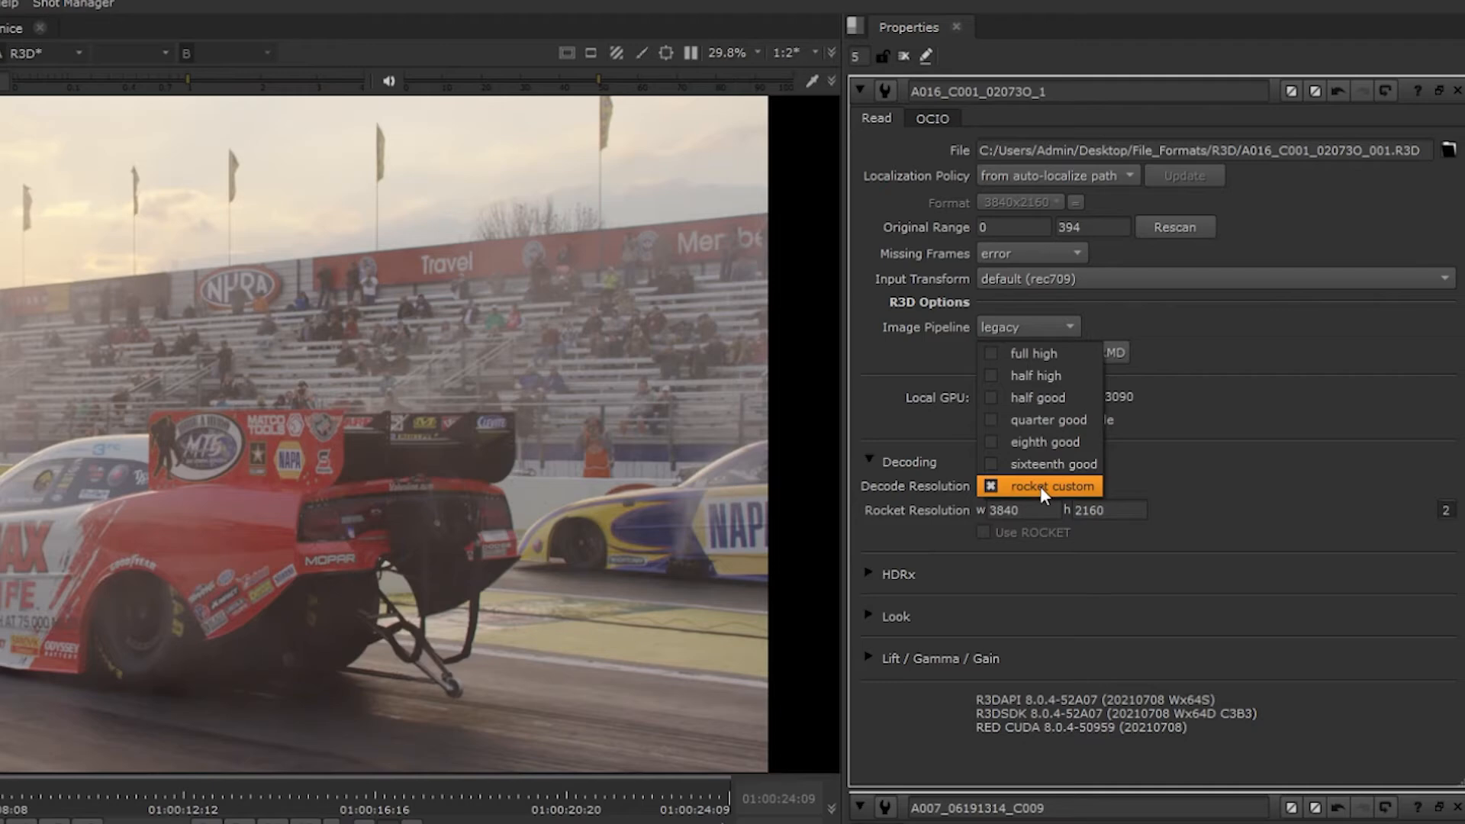
left_click(1064, 360)
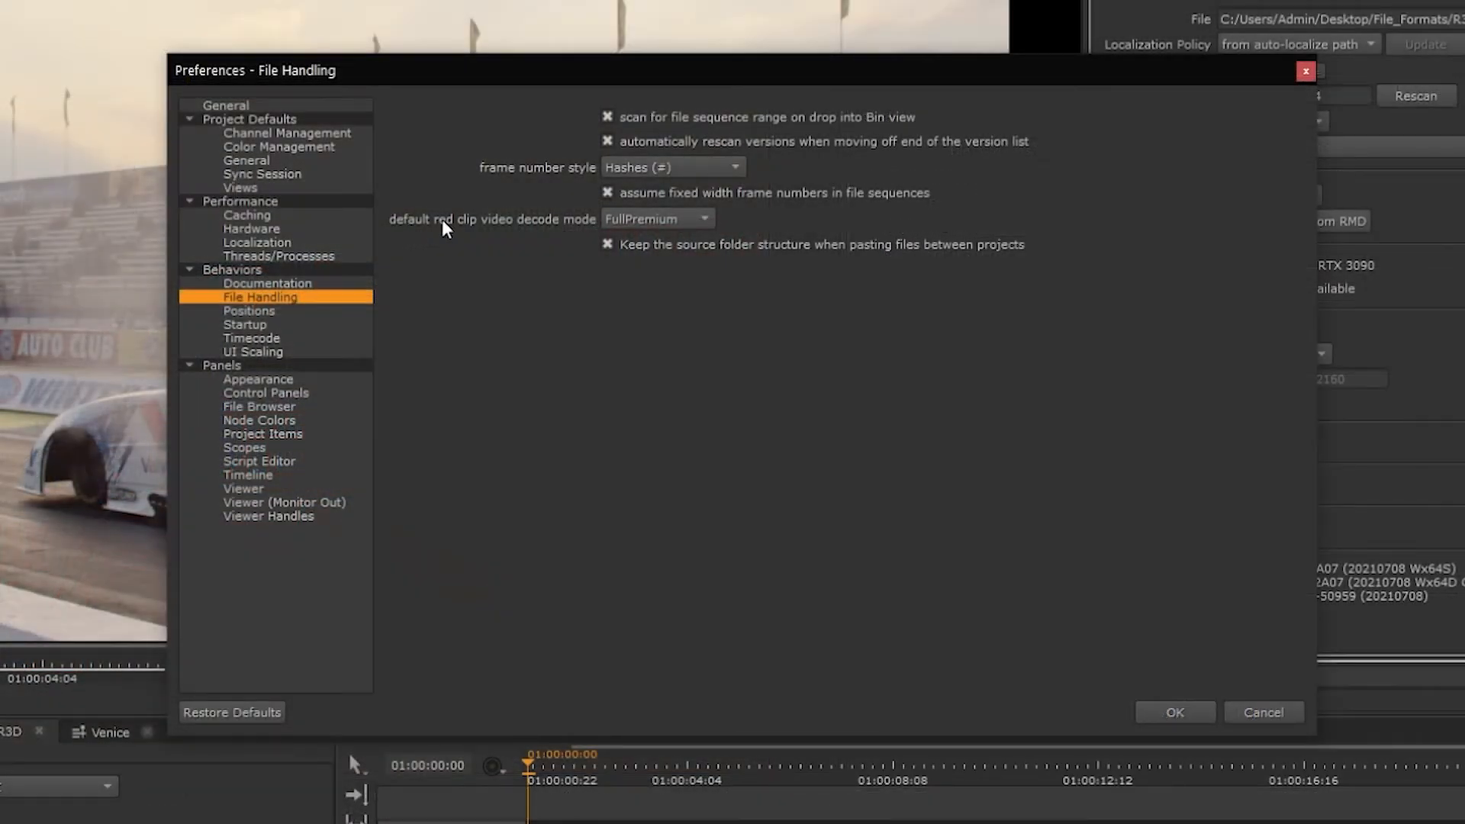
- Review the default RED video decode modes in the File Handling preferences and the project's RED settings, keeping FullPremium
left_click(640, 220)
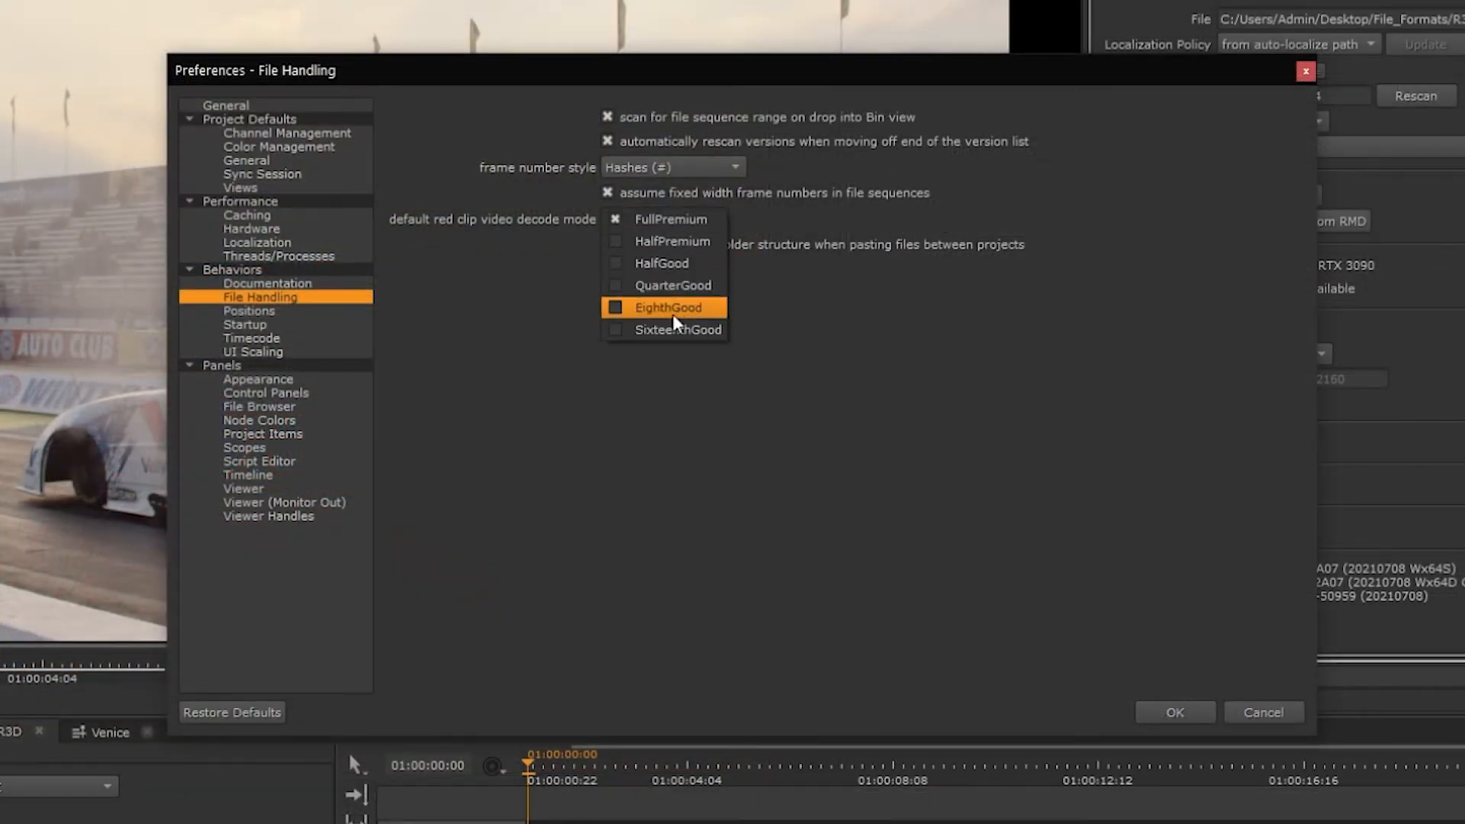
left_click(838, 224)
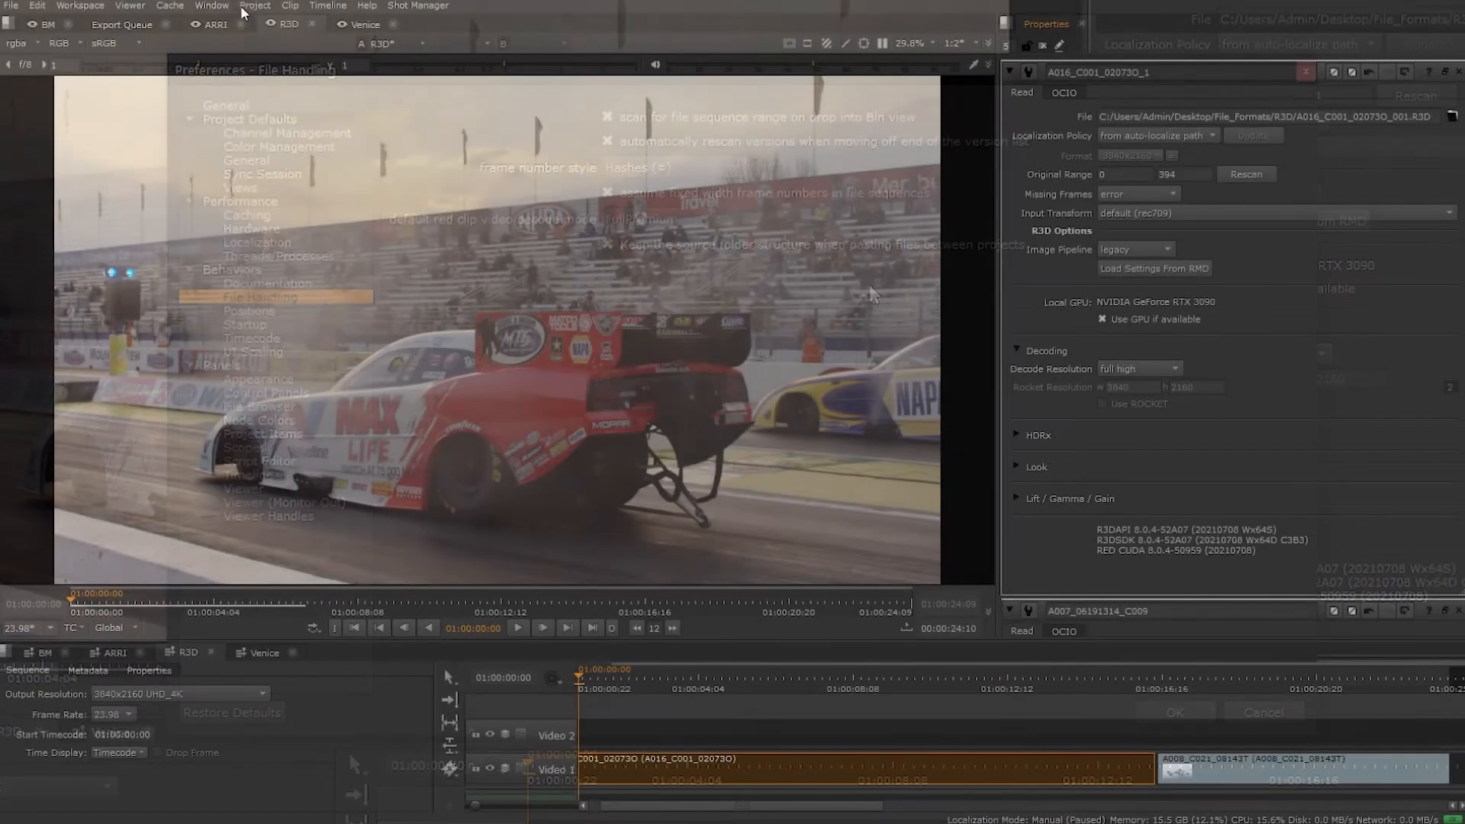
left_click(254, 6)
left_click(284, 90)
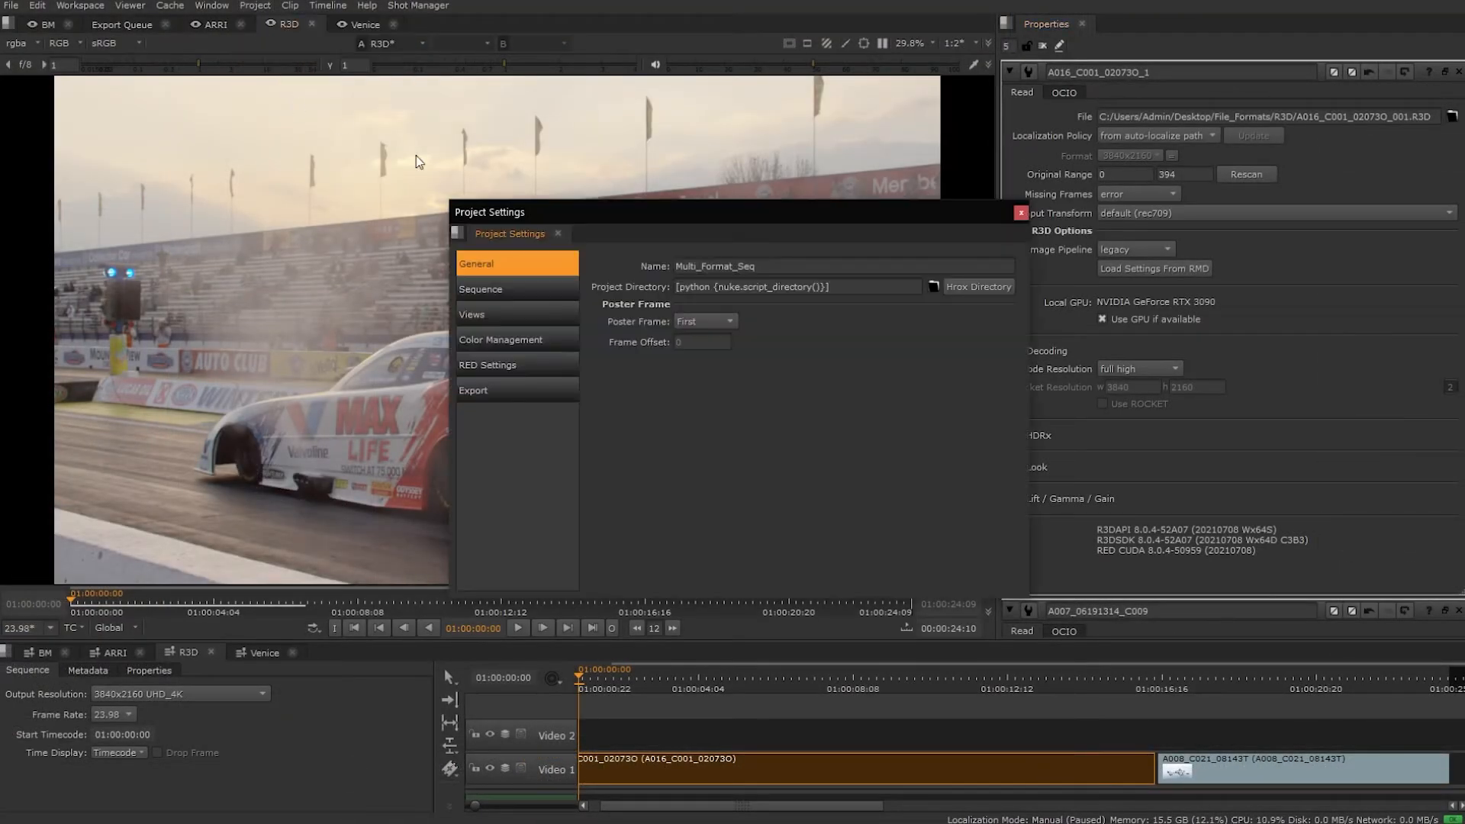
left_click(539, 368)
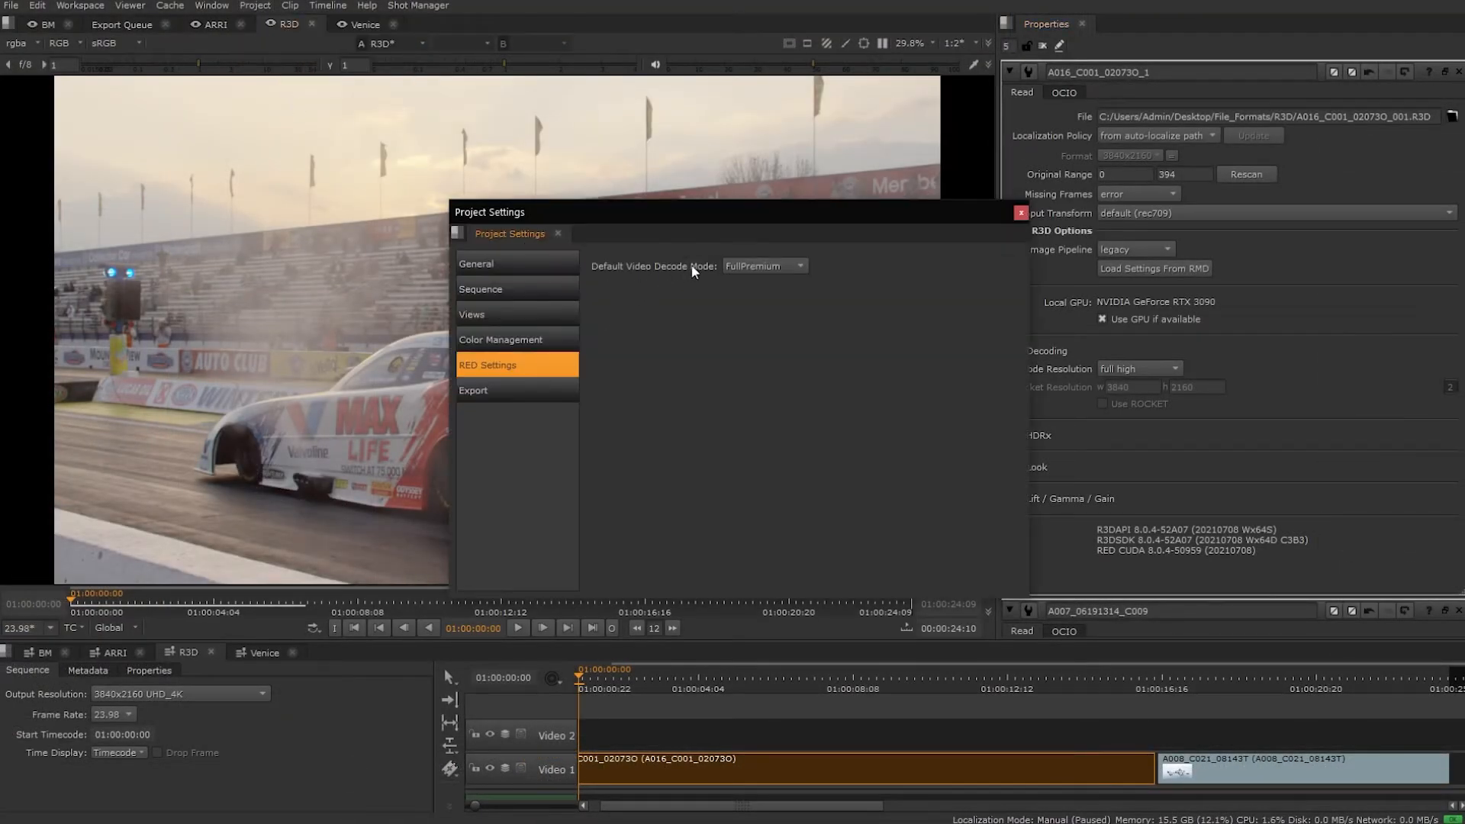
left_click(769, 266)
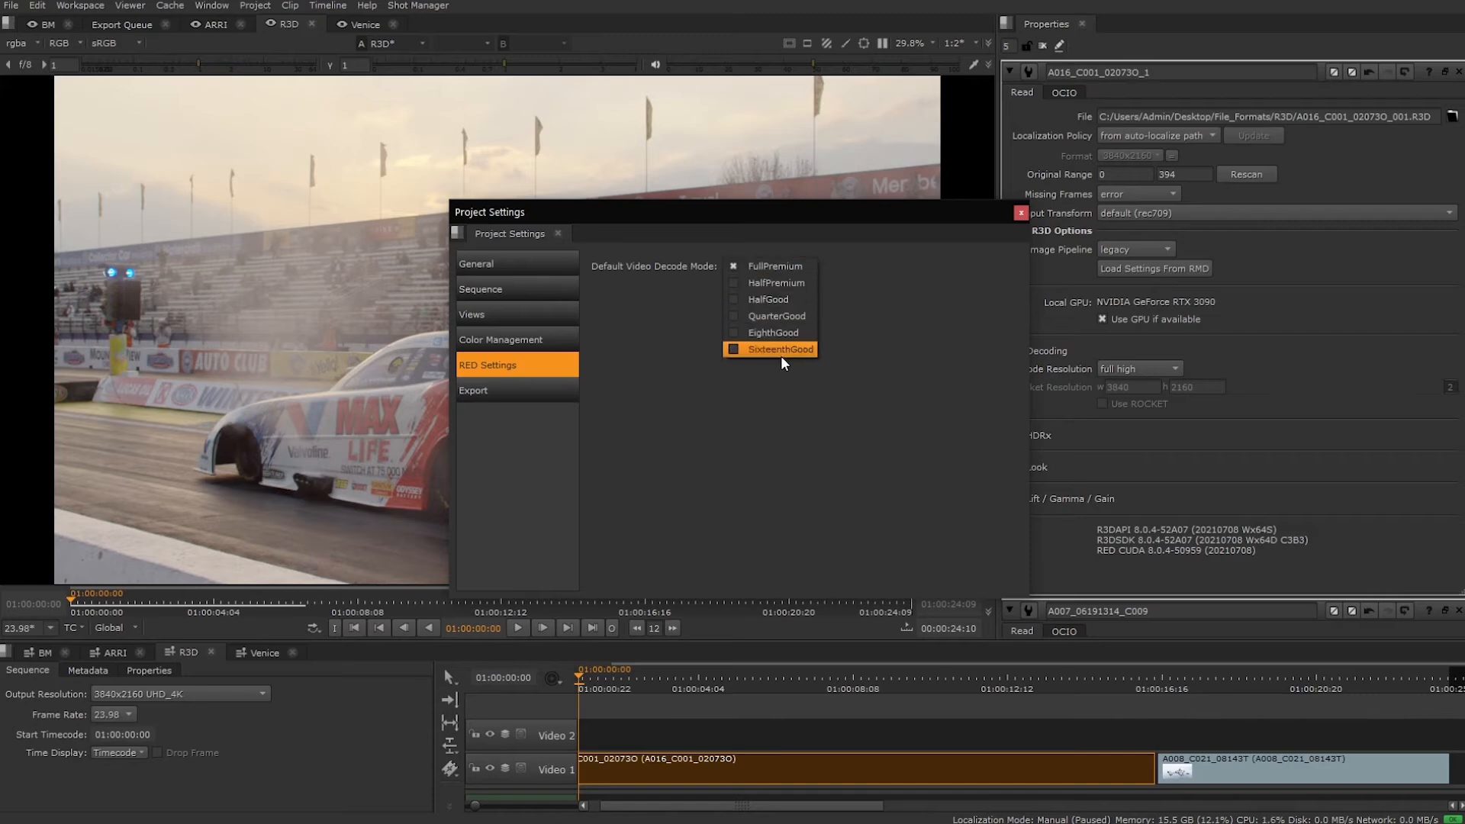
left_click(792, 267)
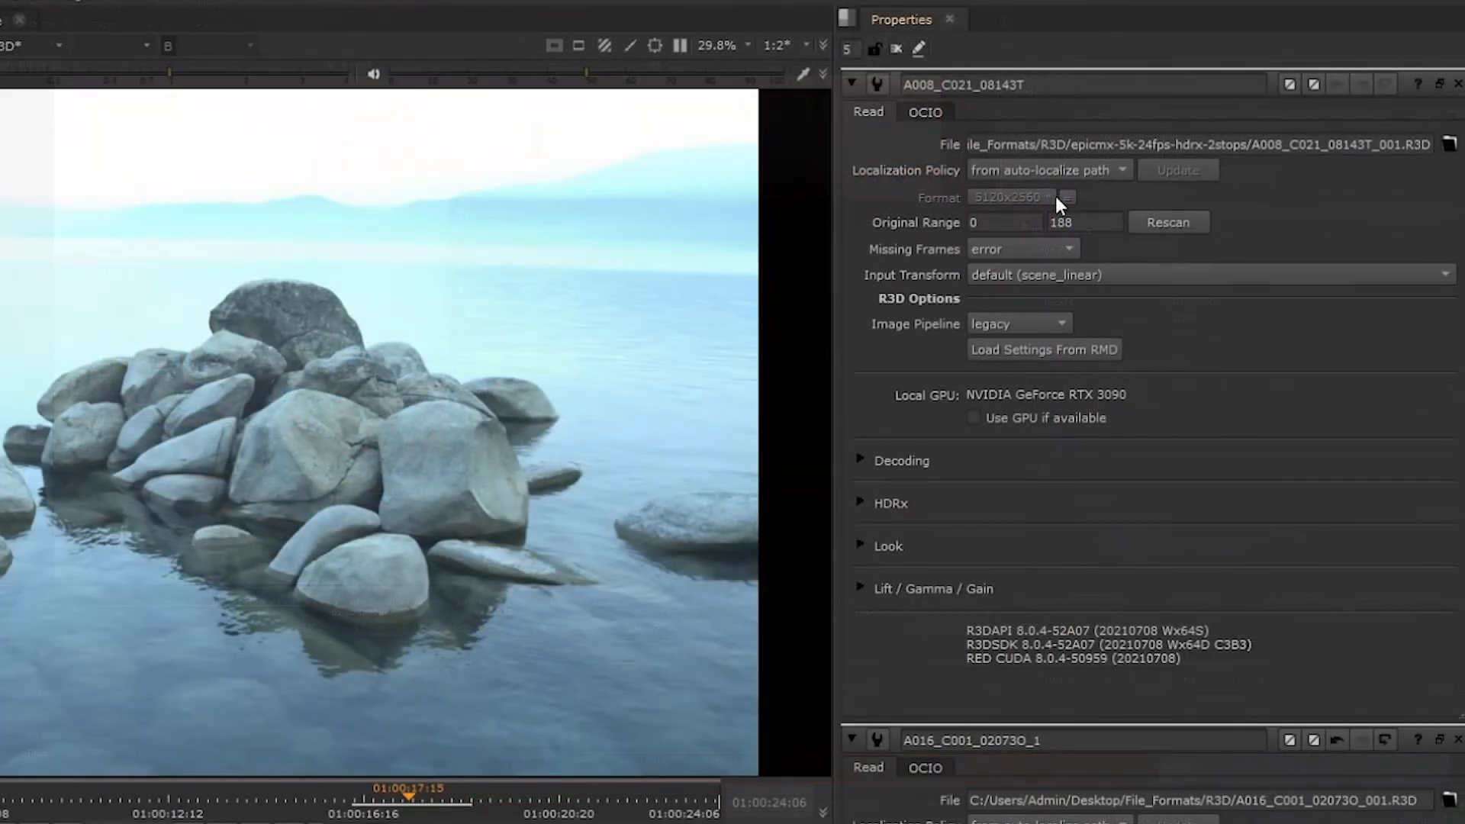
- Set the HDRx mode of the A008_C021_08143T clip to simple blend
left_click(861, 498)
left_click(1016, 528)
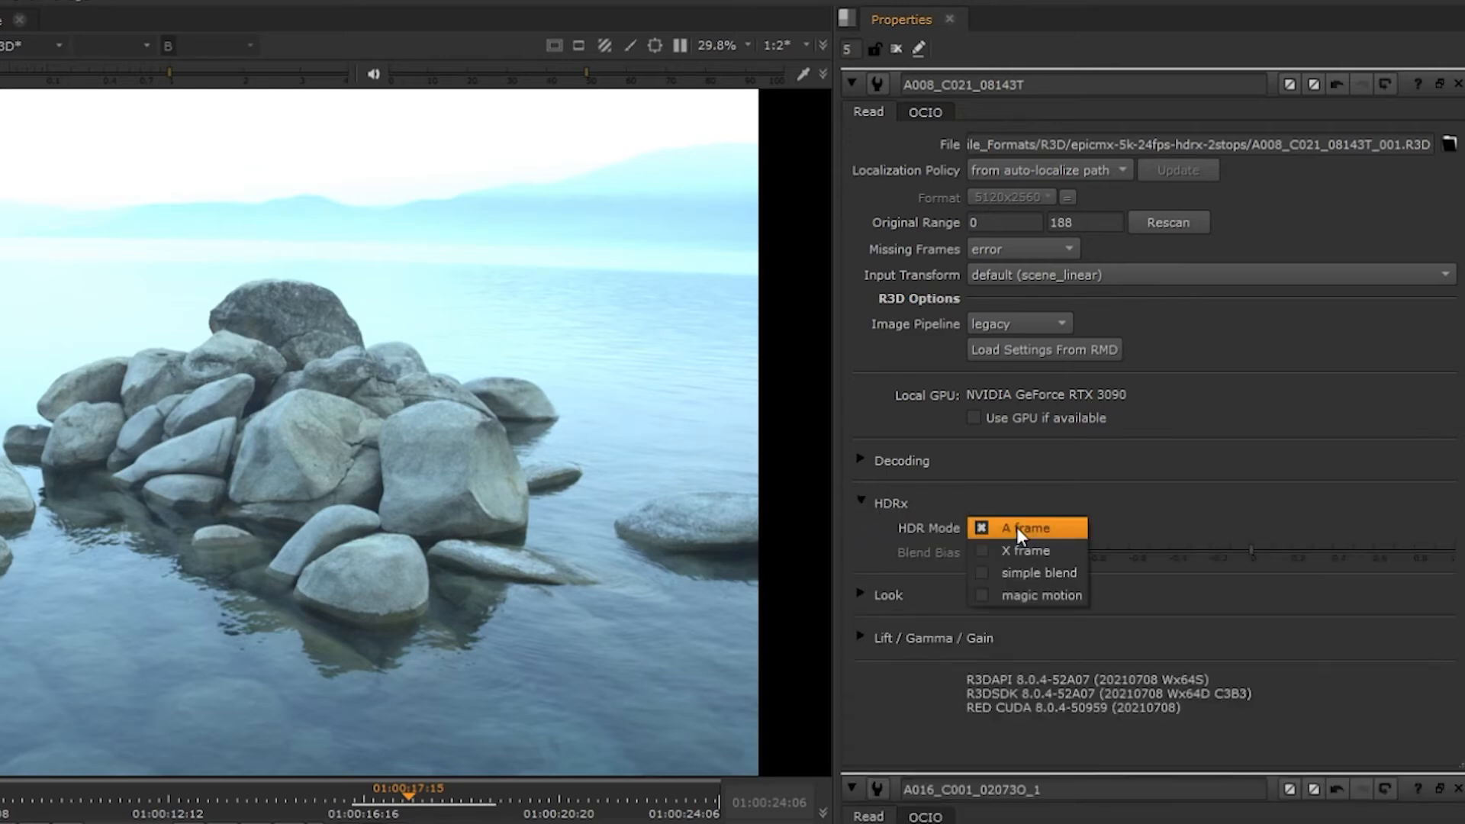
left_click(1027, 573)
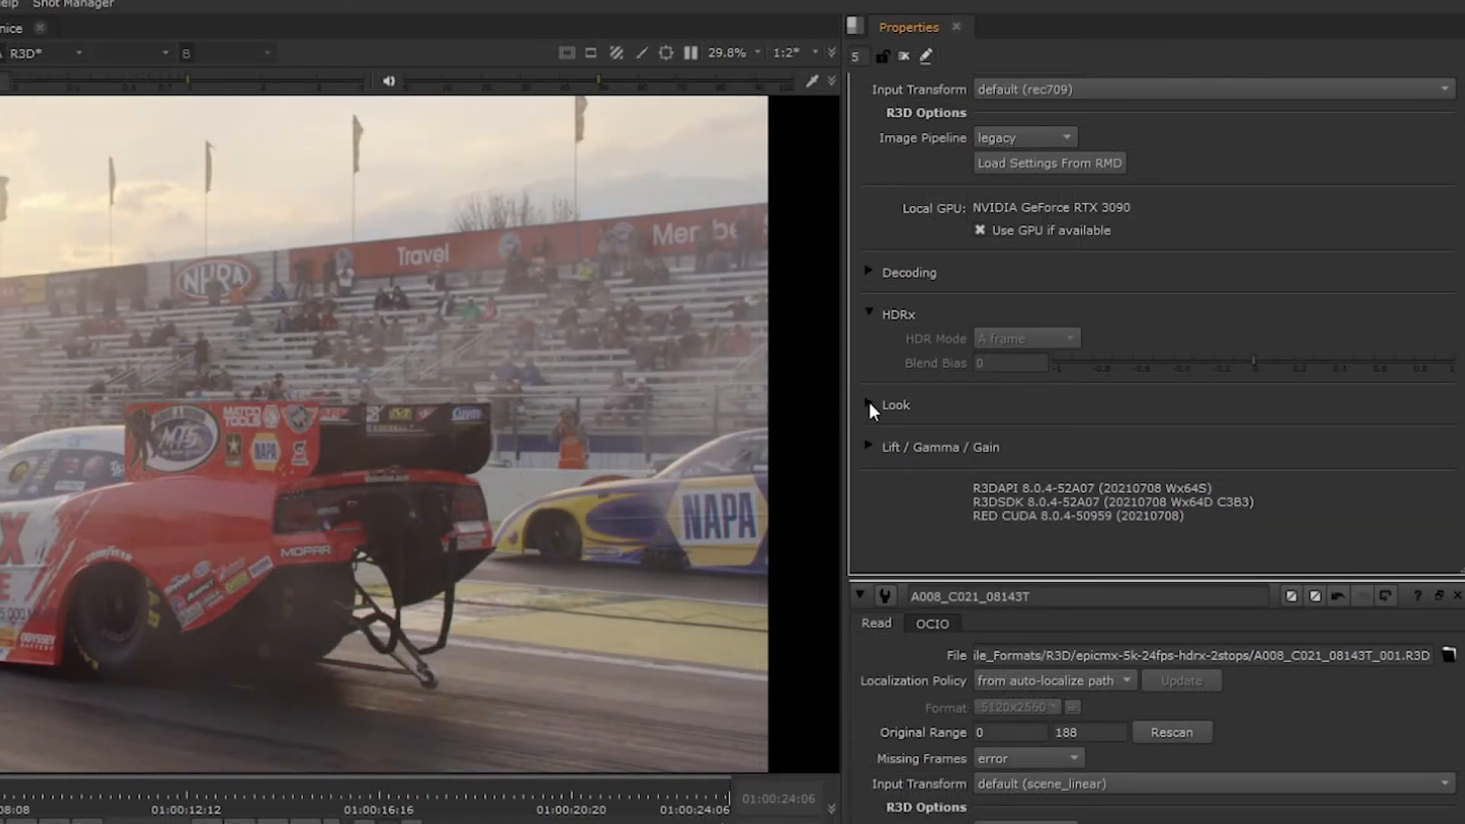
- In the Look settings of the A016_C001_02073O_1 clip, set Kelvin to 4700, tint to 11 and saturation to 0.87
left_click(869, 405)
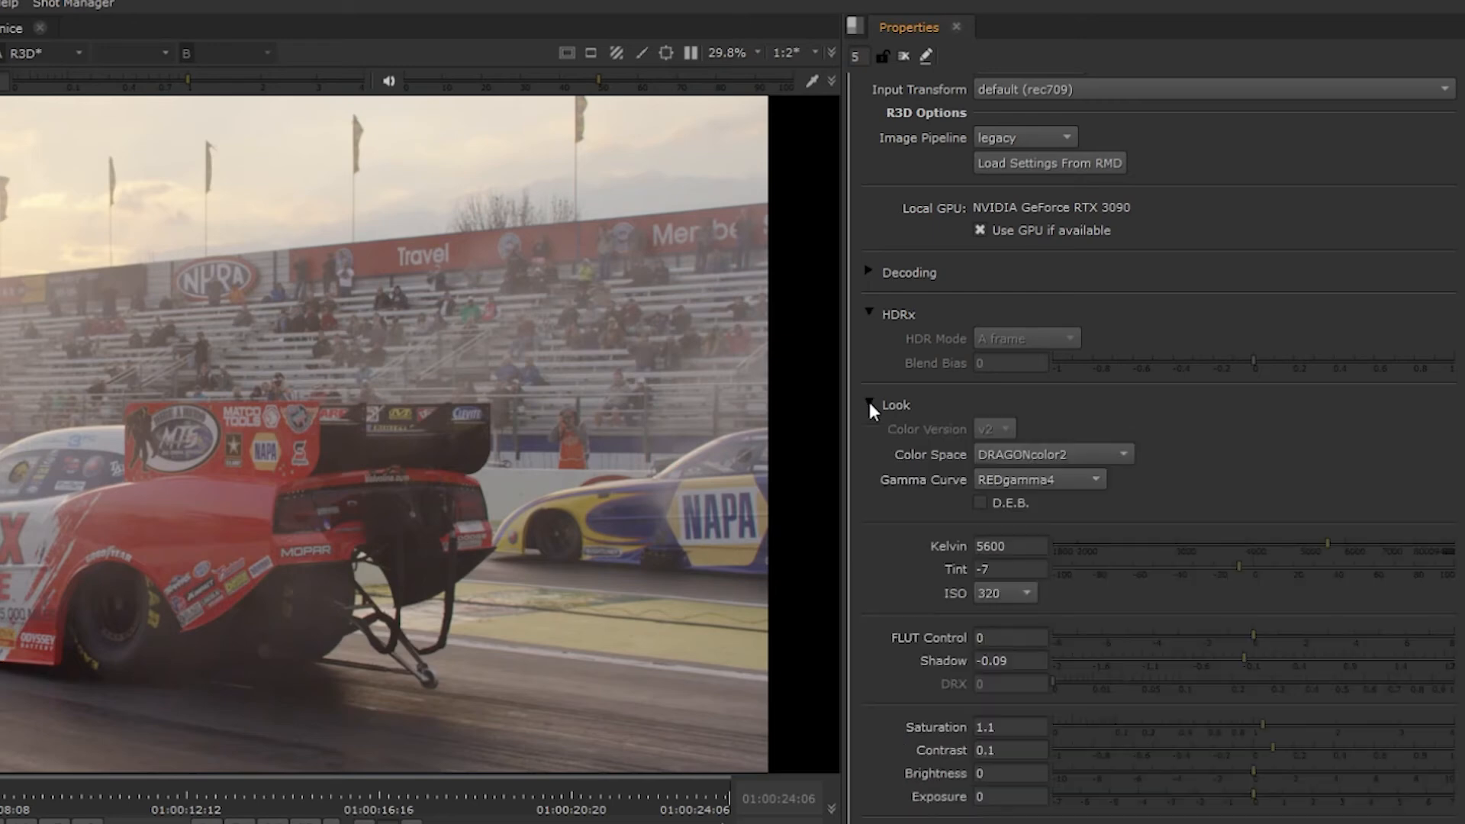
left_click(1103, 452)
left_click(1245, 458)
left_click(1279, 566)
scroll(1220, 603, "down", 2)
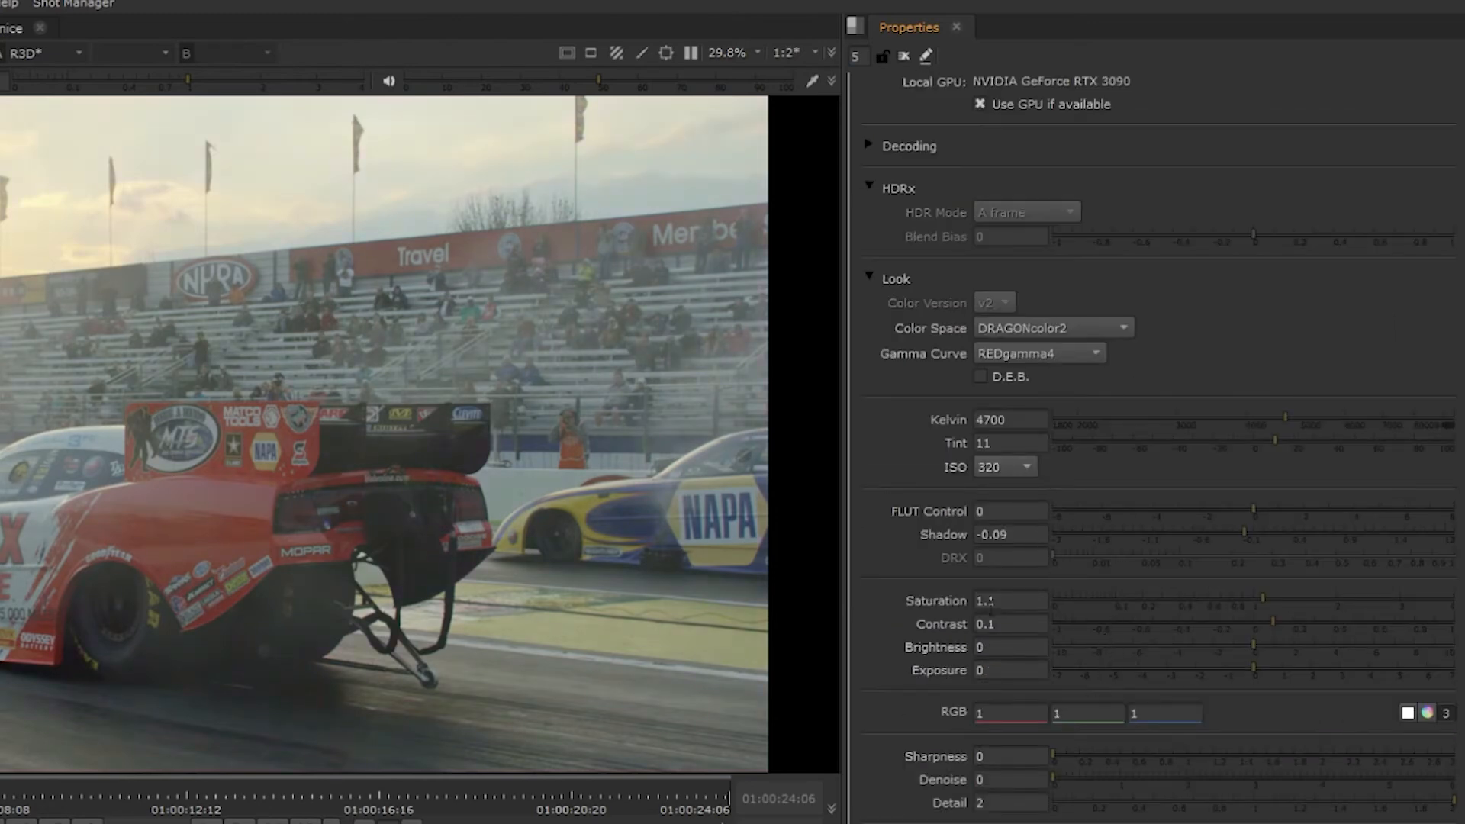
left_click_drag(1247, 598, 1238, 599)
- Grade the R3D clip with gamma at about 0.85 red and 0.87 green, and gain at about 0.97 green and 0.94 blue
scroll(944, 631, "down", 3)
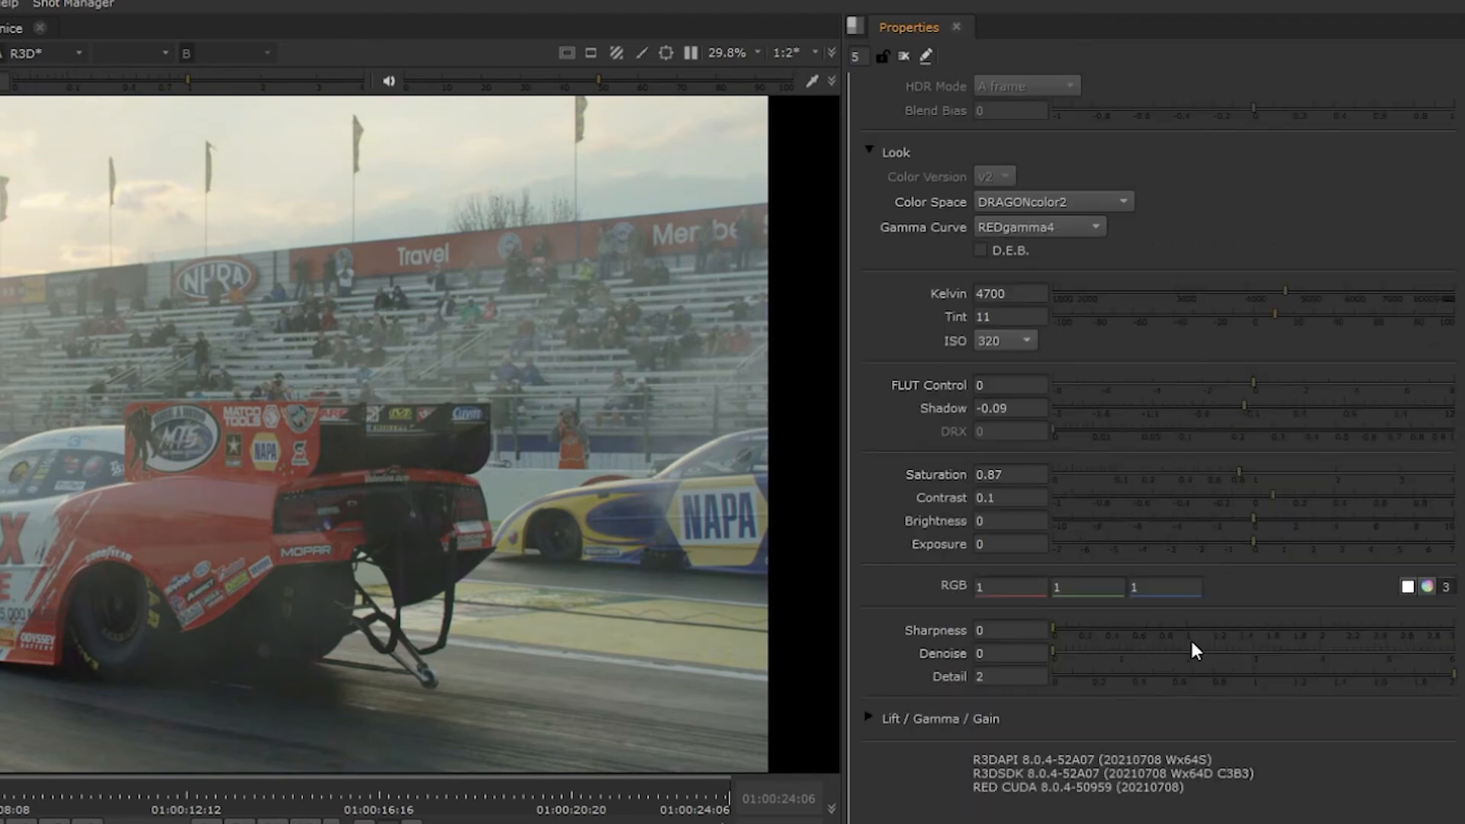
left_click(868, 592)
scroll(1114, 642, "down", 2)
left_click_drag(927, 662, 891, 709)
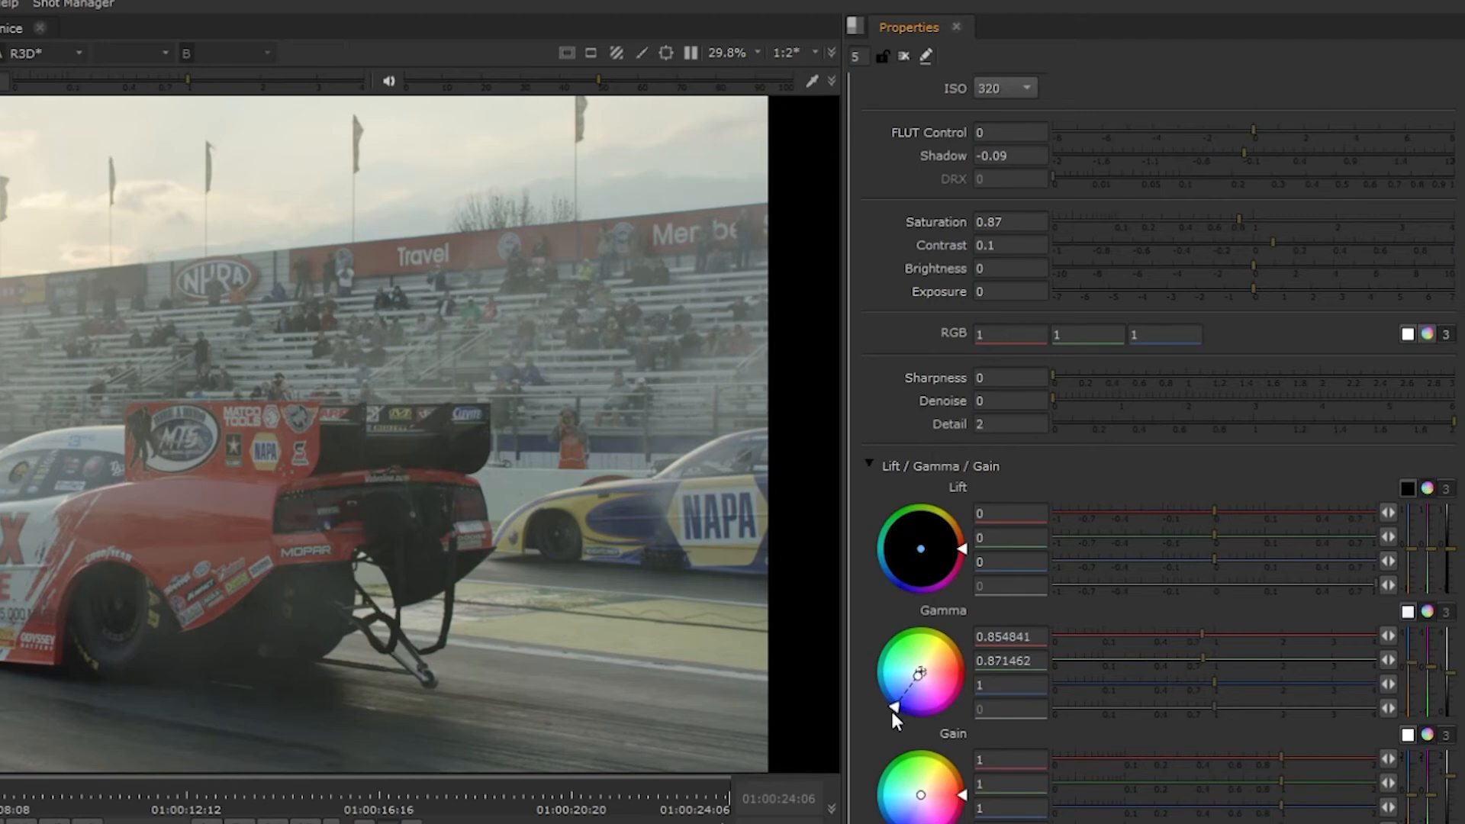
mouse_move(919, 797)
left_mouse_down()
mouse_move(934, 783)
mouse_move(926, 795)
left_mouse_up()
scroll(1111, 571, "down", 4)
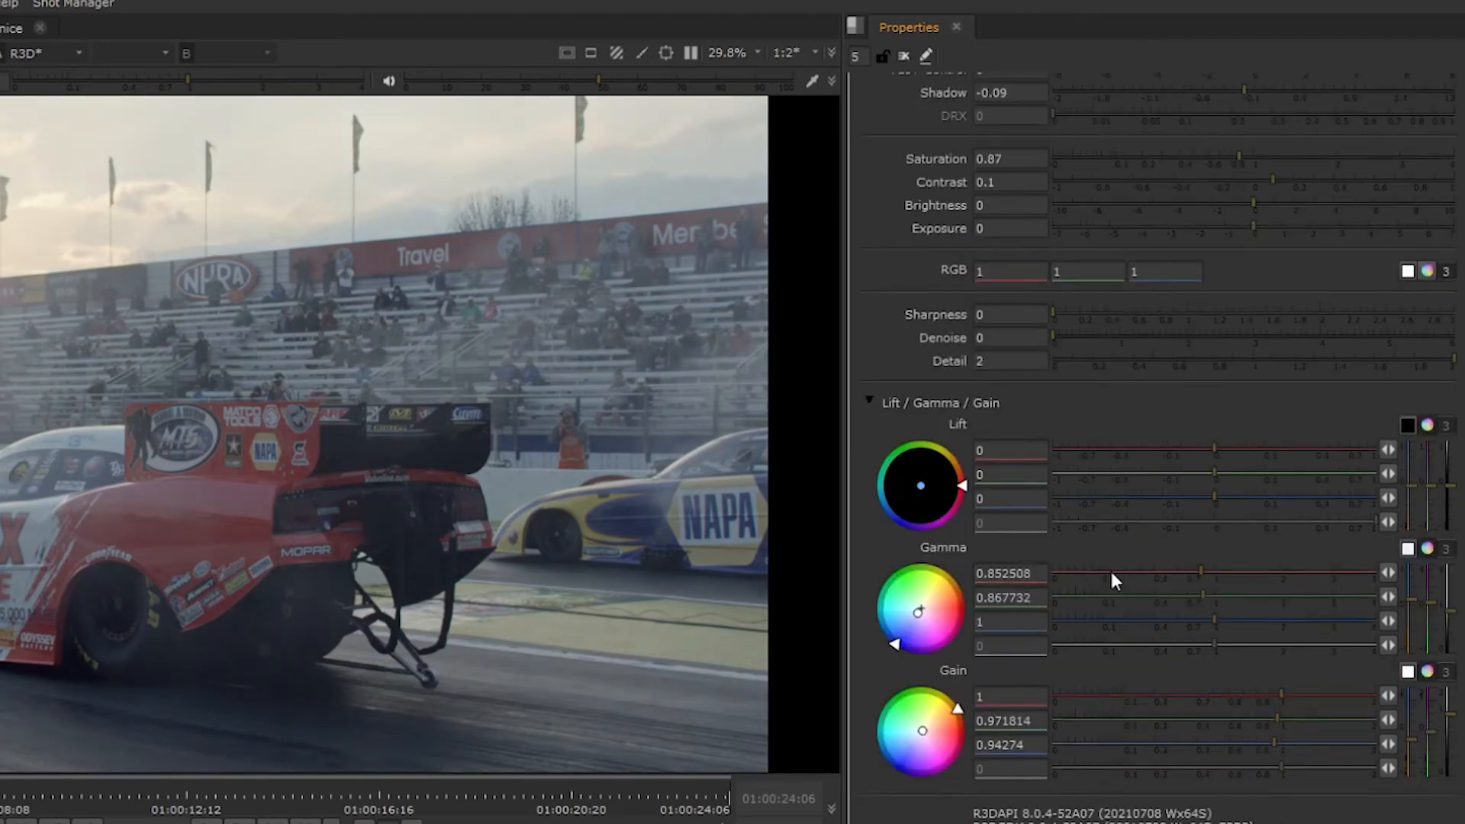
- Reload the R3D clip's settings from its RMD file
scroll(1111, 571, "up", 15)
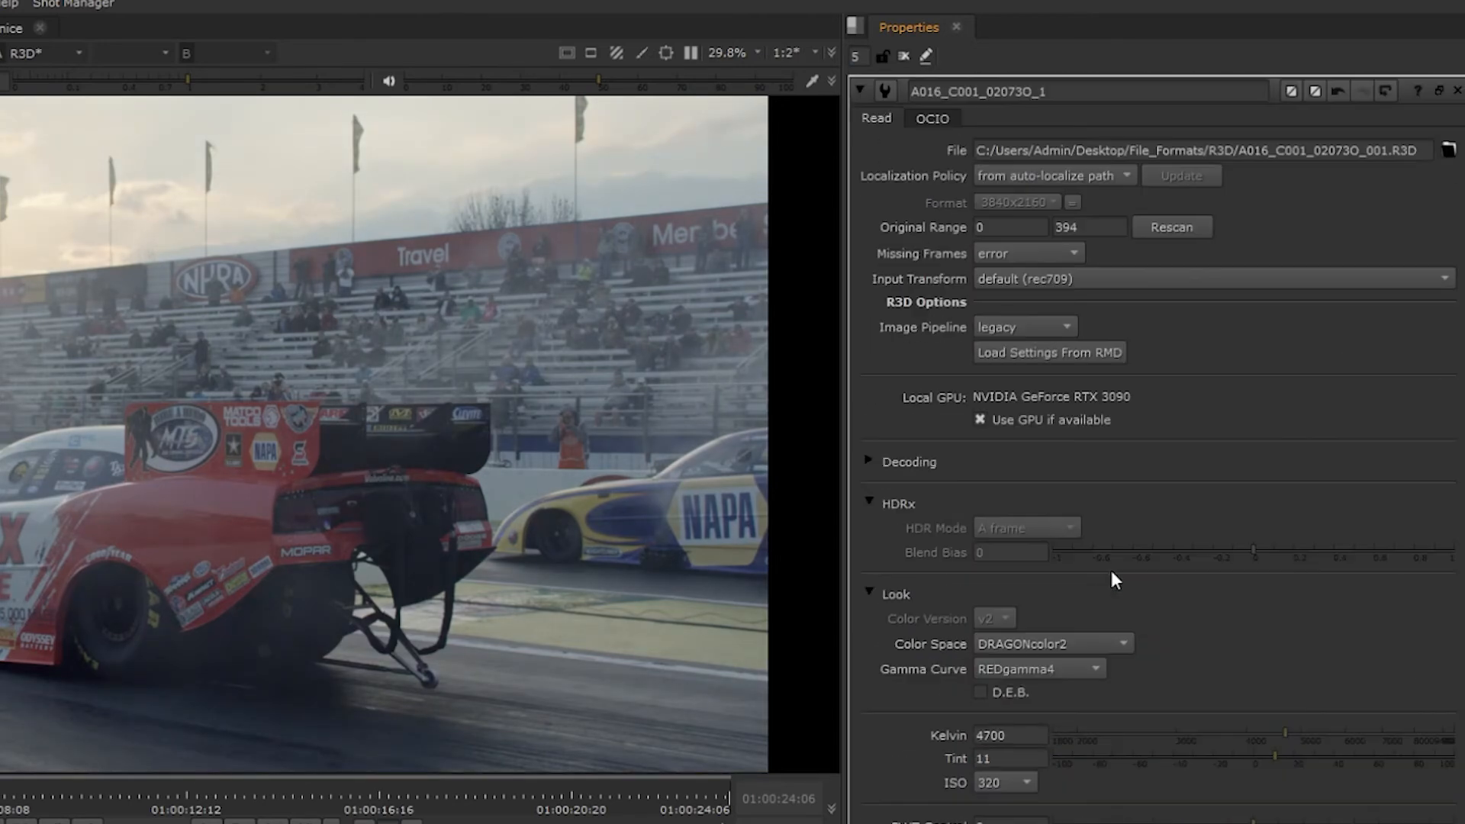
left_click(1060, 354)
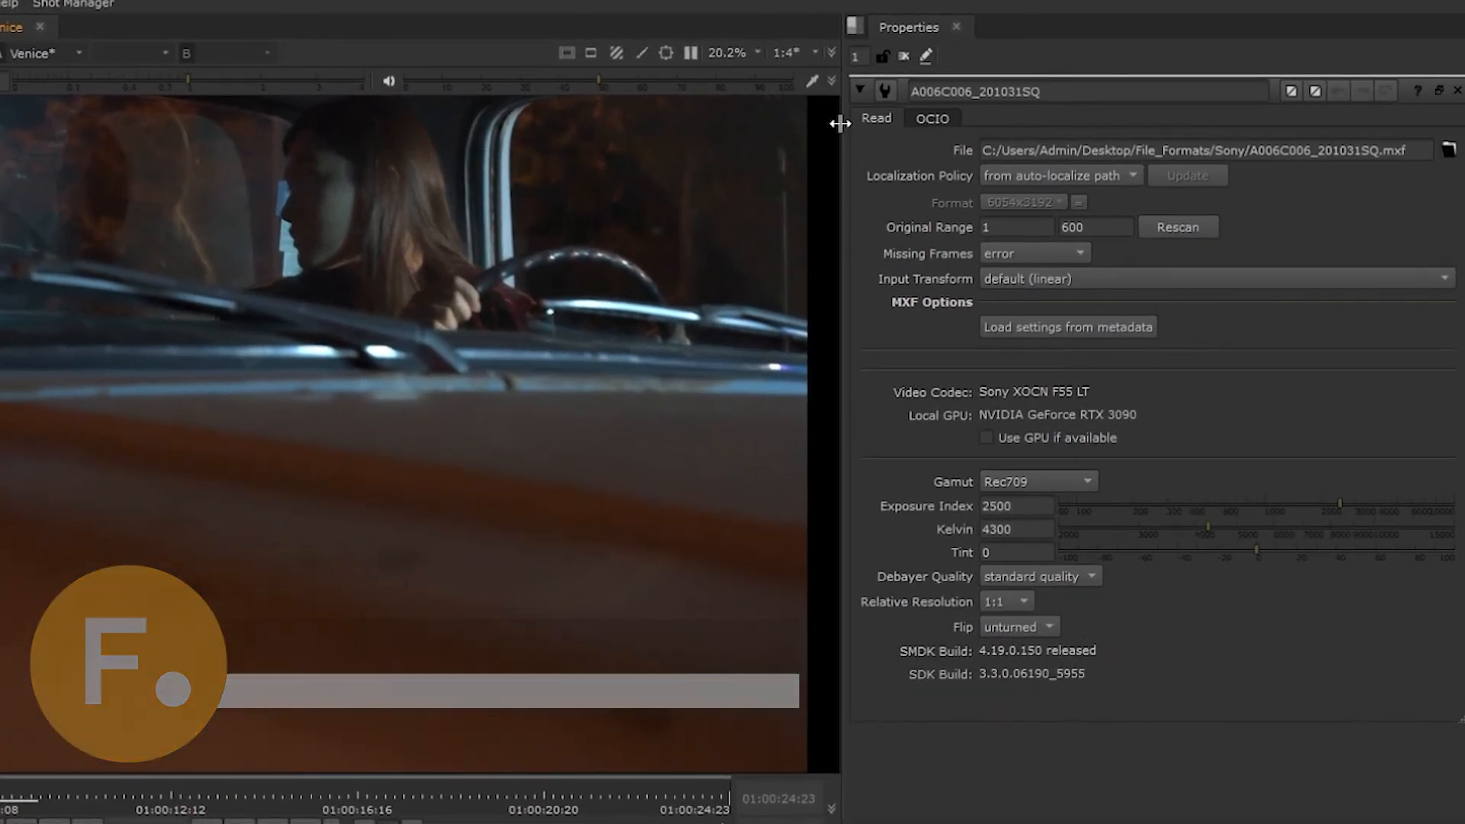
- Enable GPU use for the Sony MXF clip and set its exposure index to 1420 and Kelvin to 4600, keeping the Rec709 gamut
left_click(1022, 440)
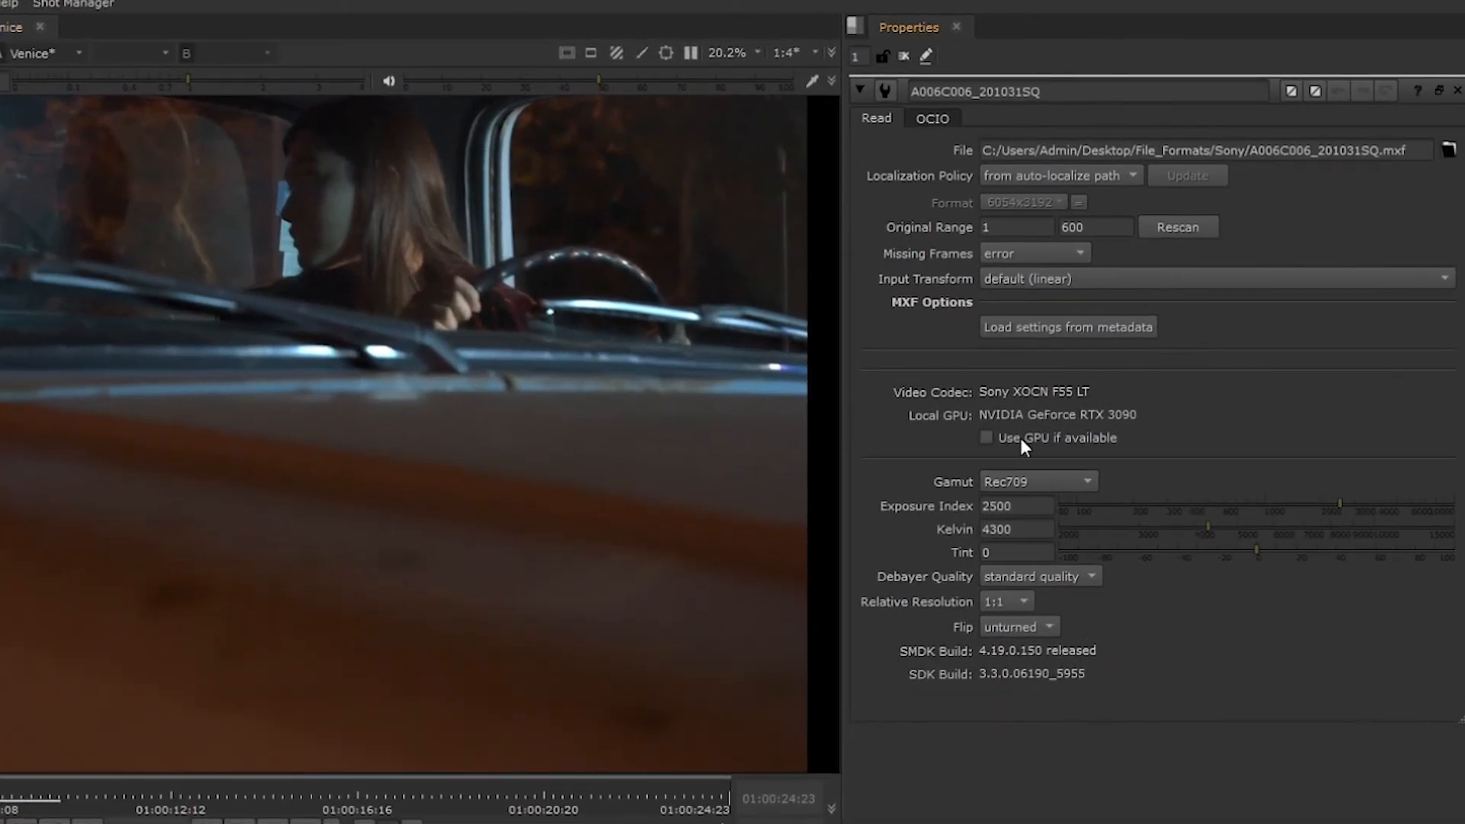
left_click(1056, 486)
left_click(1225, 493)
left_click(1260, 505)
left_click(1220, 528)
left_click(1248, 502)
left_click(1294, 508)
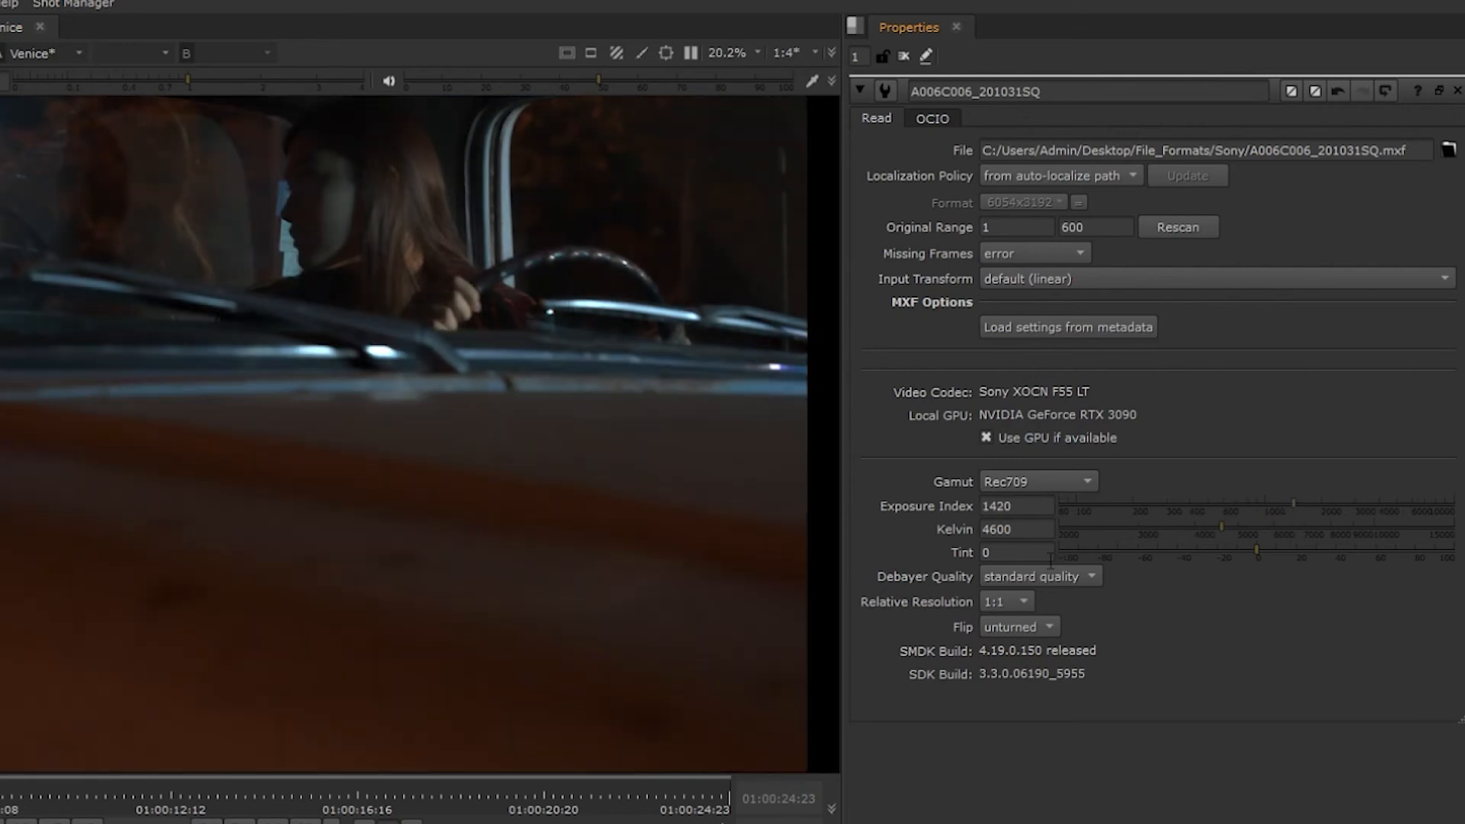
- Review the Sony clip's debayer quality and relative resolution choices, keeping standard quality and 1:1
left_click(1069, 578)
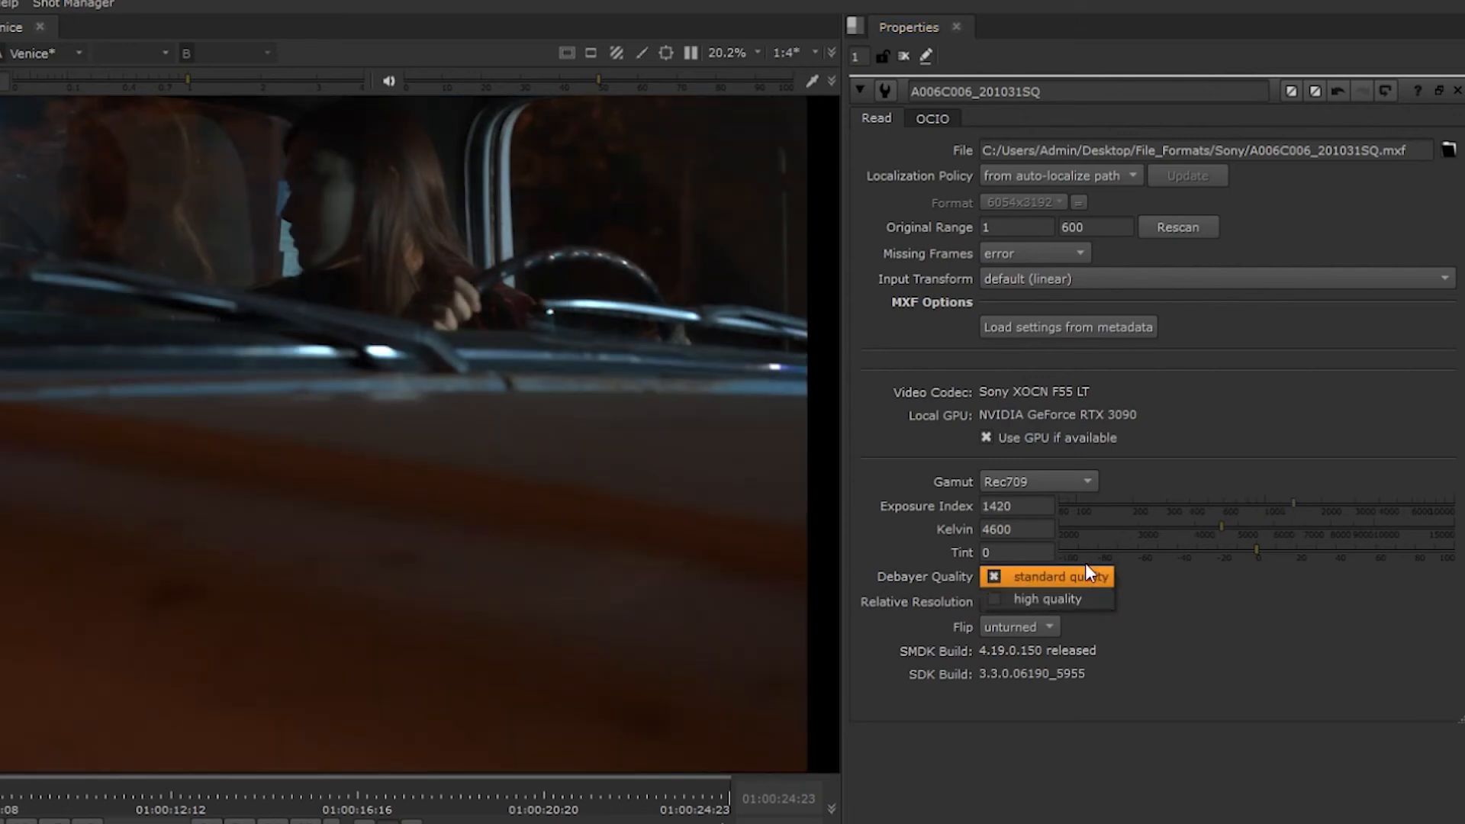
left_click(1083, 576)
left_click(1006, 604)
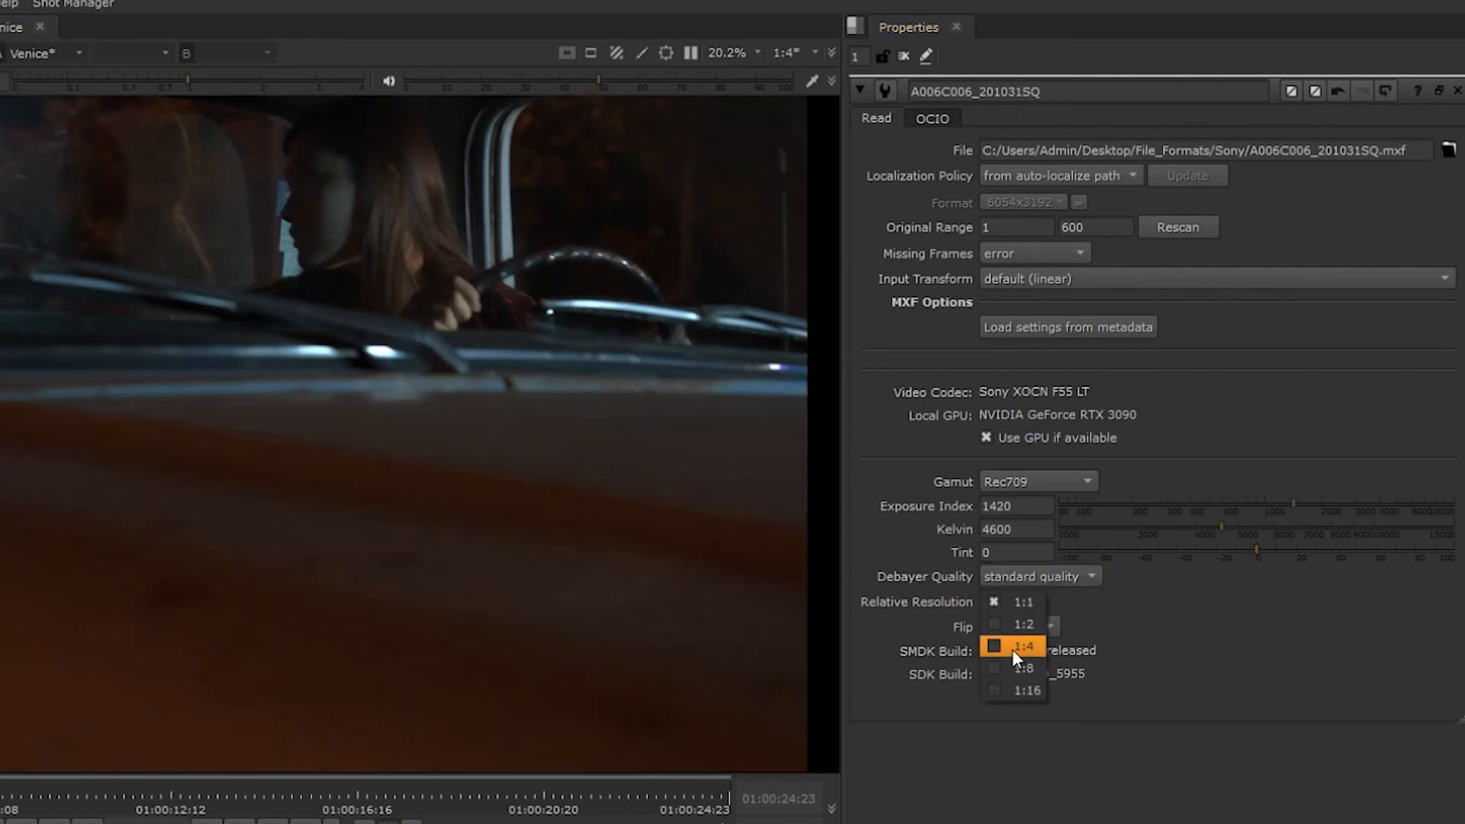
left_click(1194, 677)
- Flip the Sony clip's image vertically with the flip V option
left_click(1037, 625)
left_click(1037, 651)
left_click(1036, 621)
left_click(1036, 652)
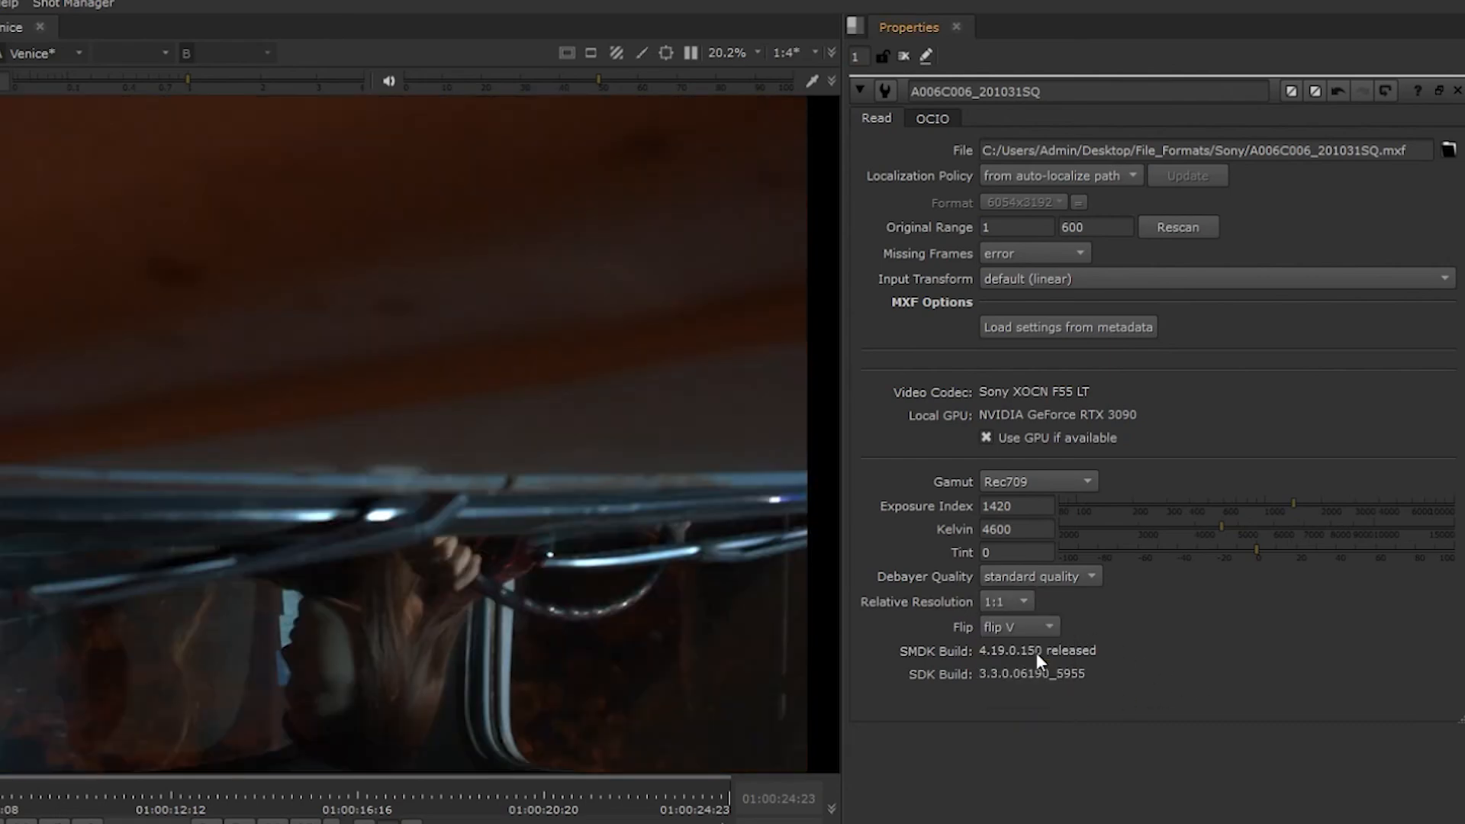